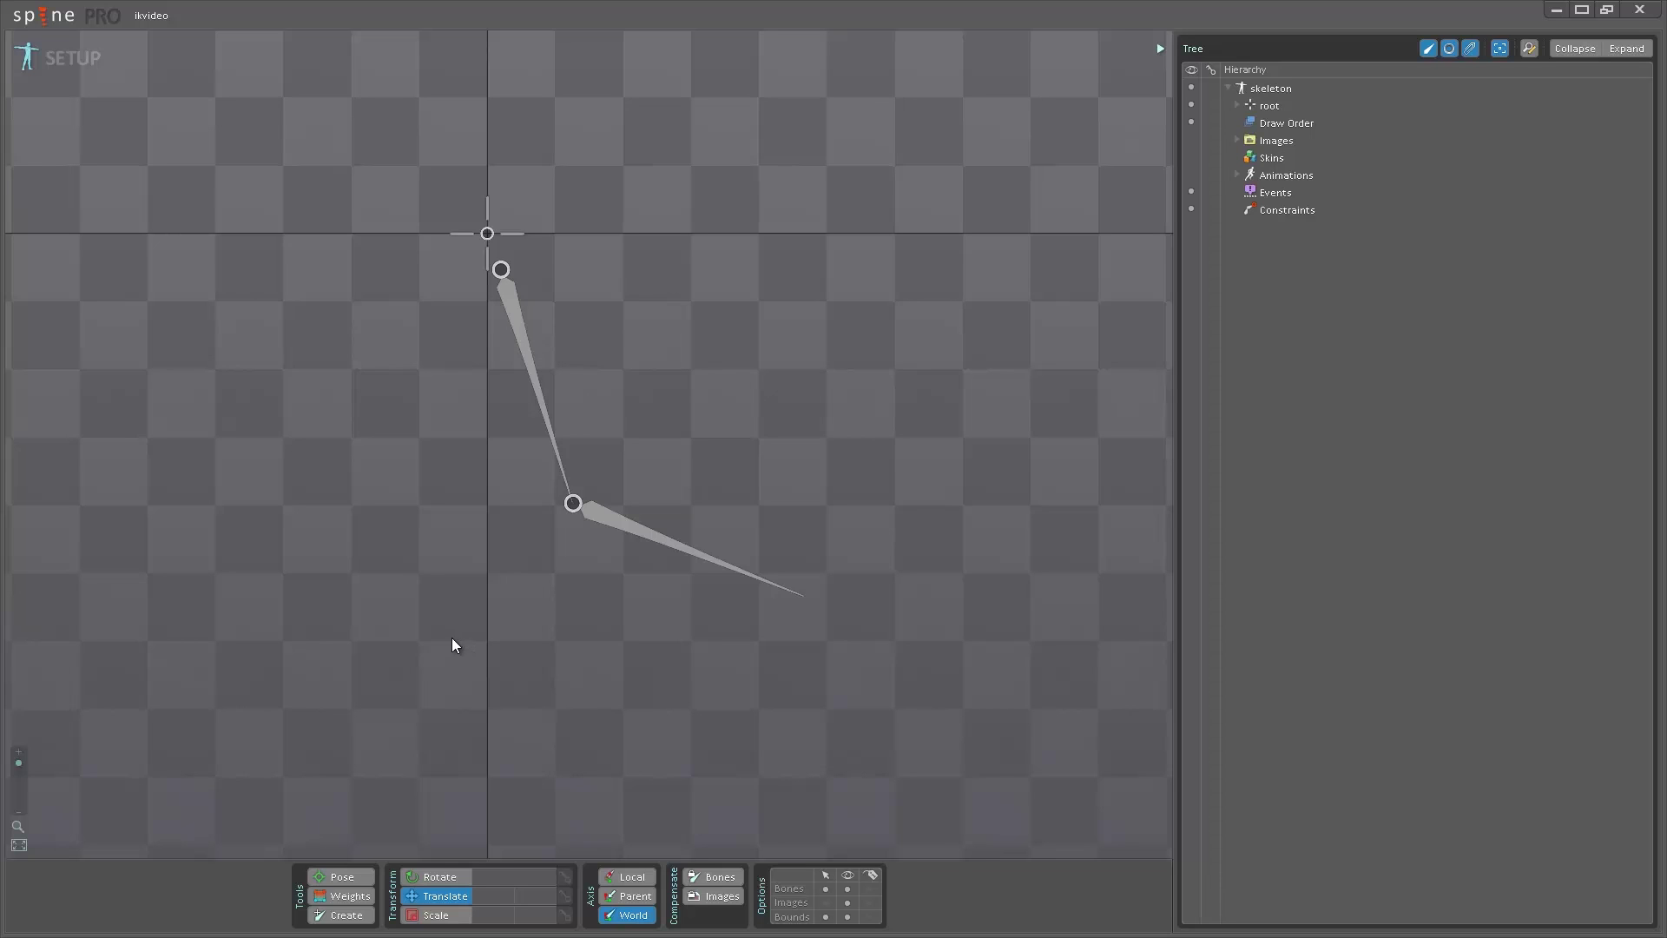
Preview the existing arm animation in Animate mode, then return to Setup mode
click(92, 61)
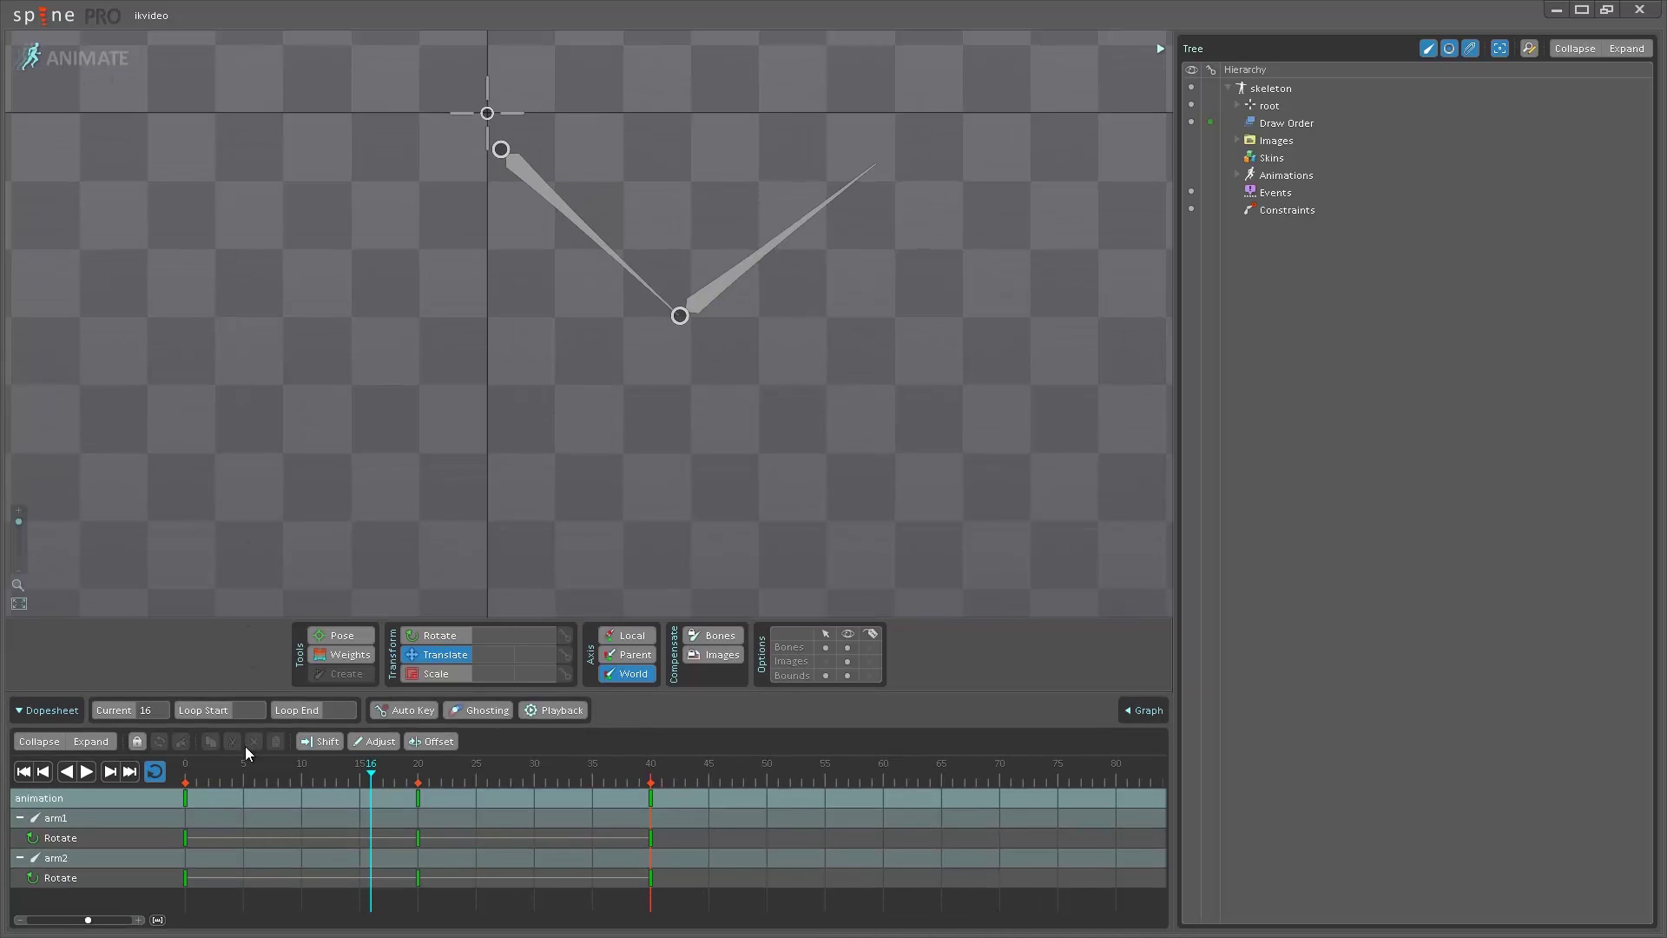
click(86, 771)
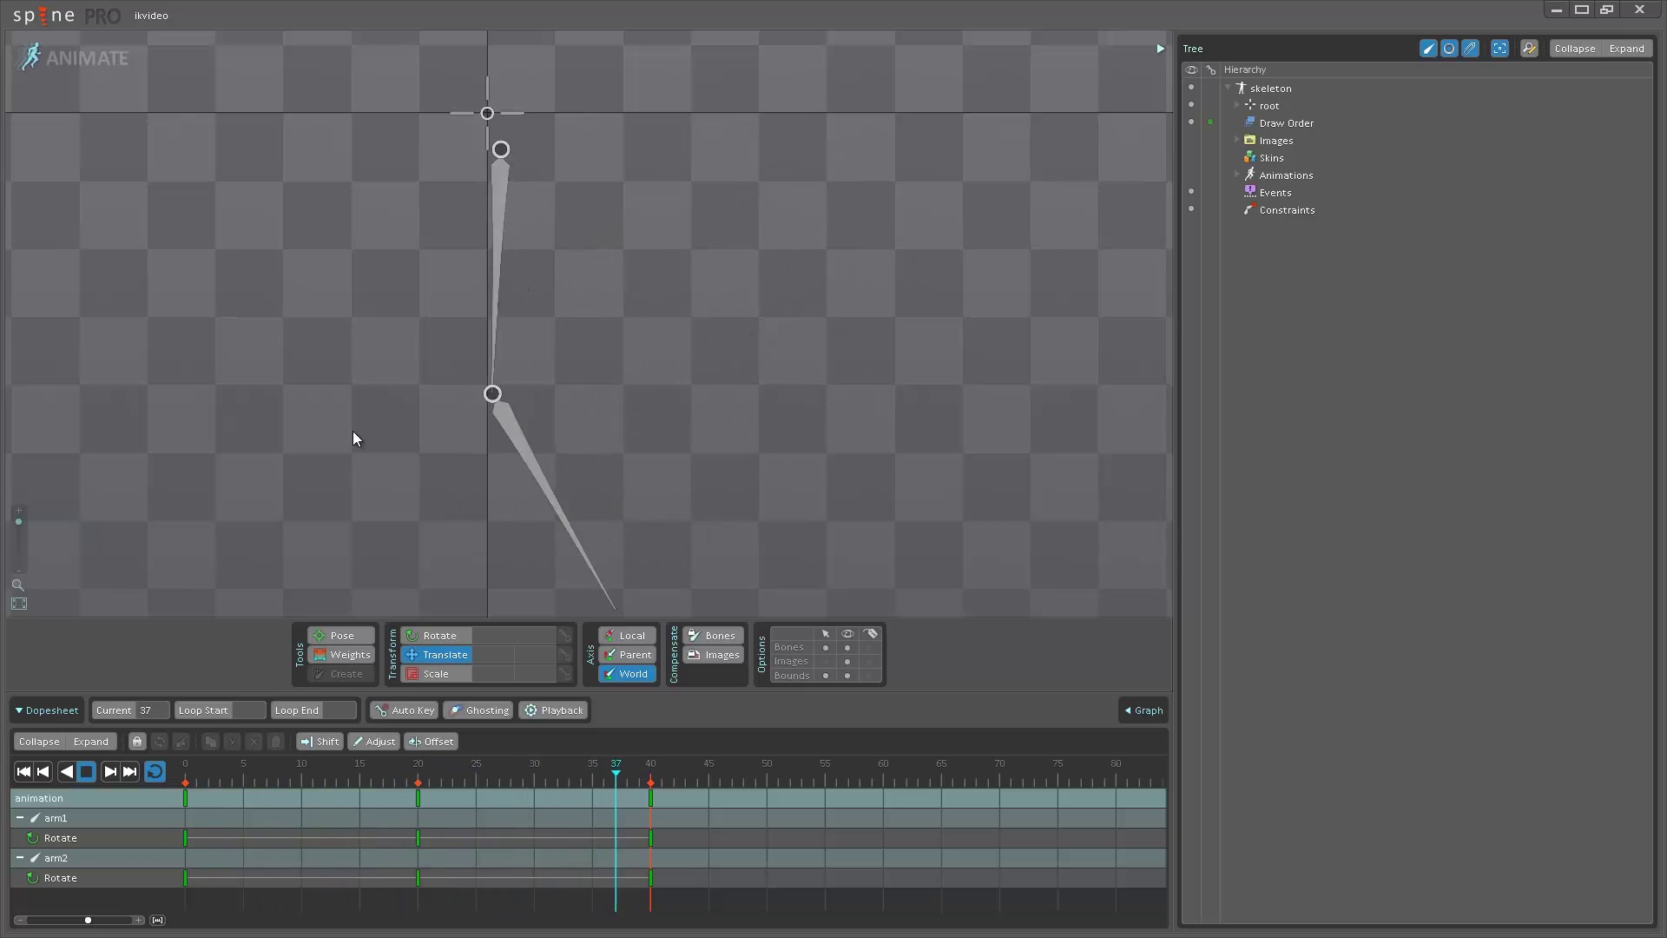
key(space)
click(91, 59)
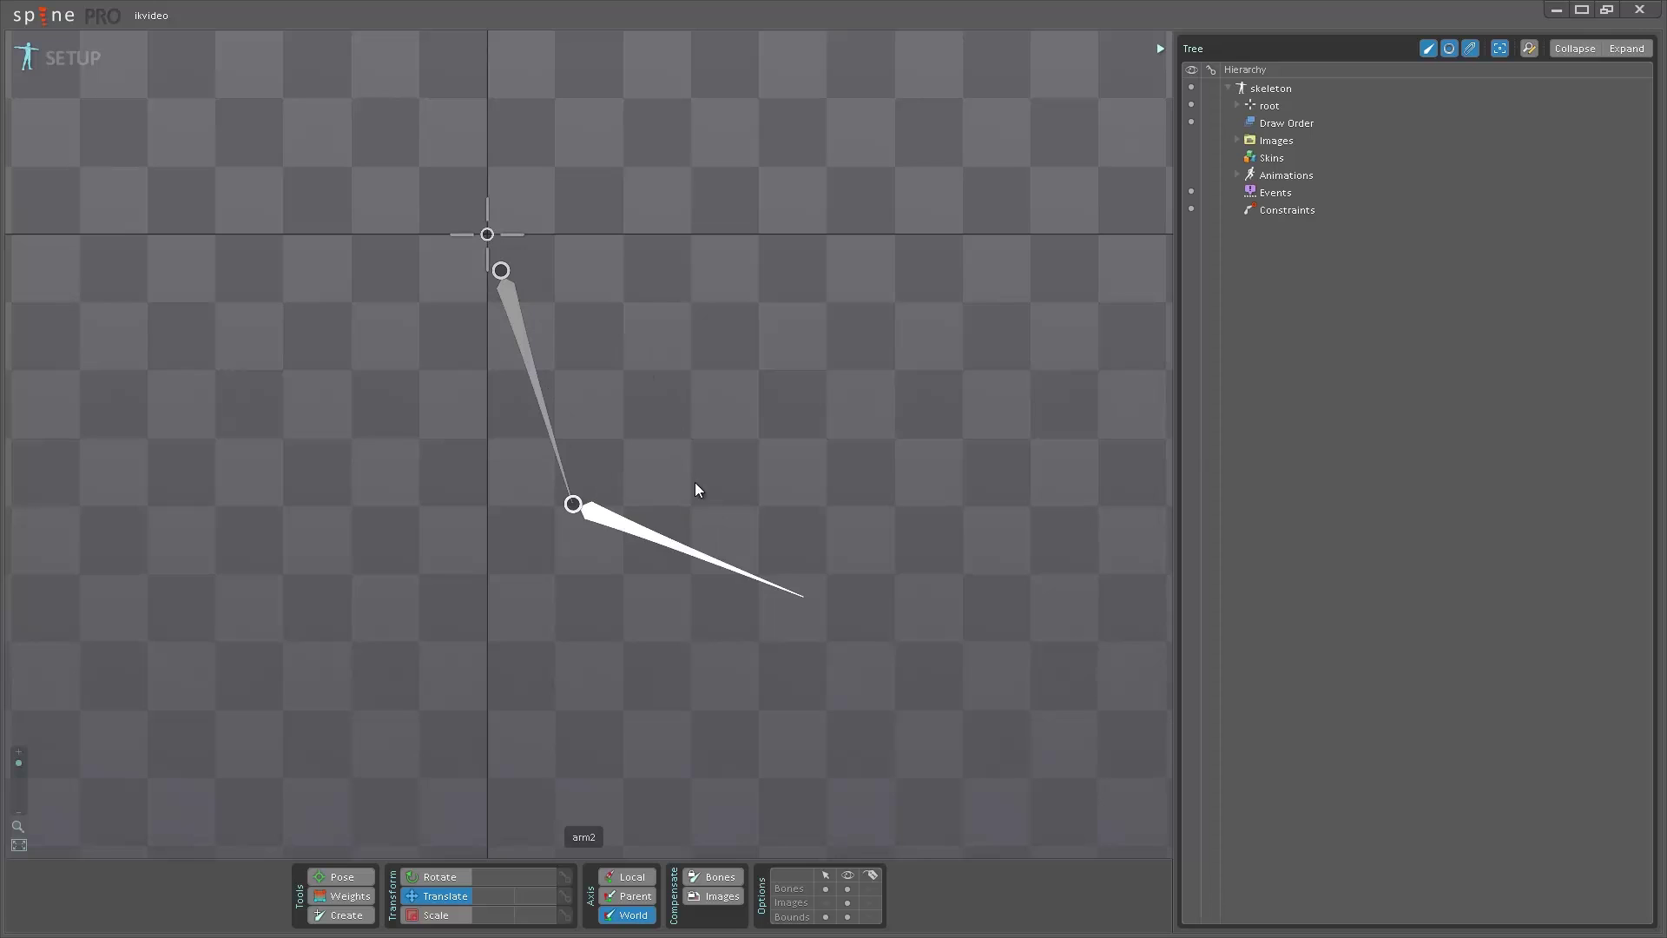
Create a new target bone under root at the arm's tip
click(489, 240)
click(374, 913)
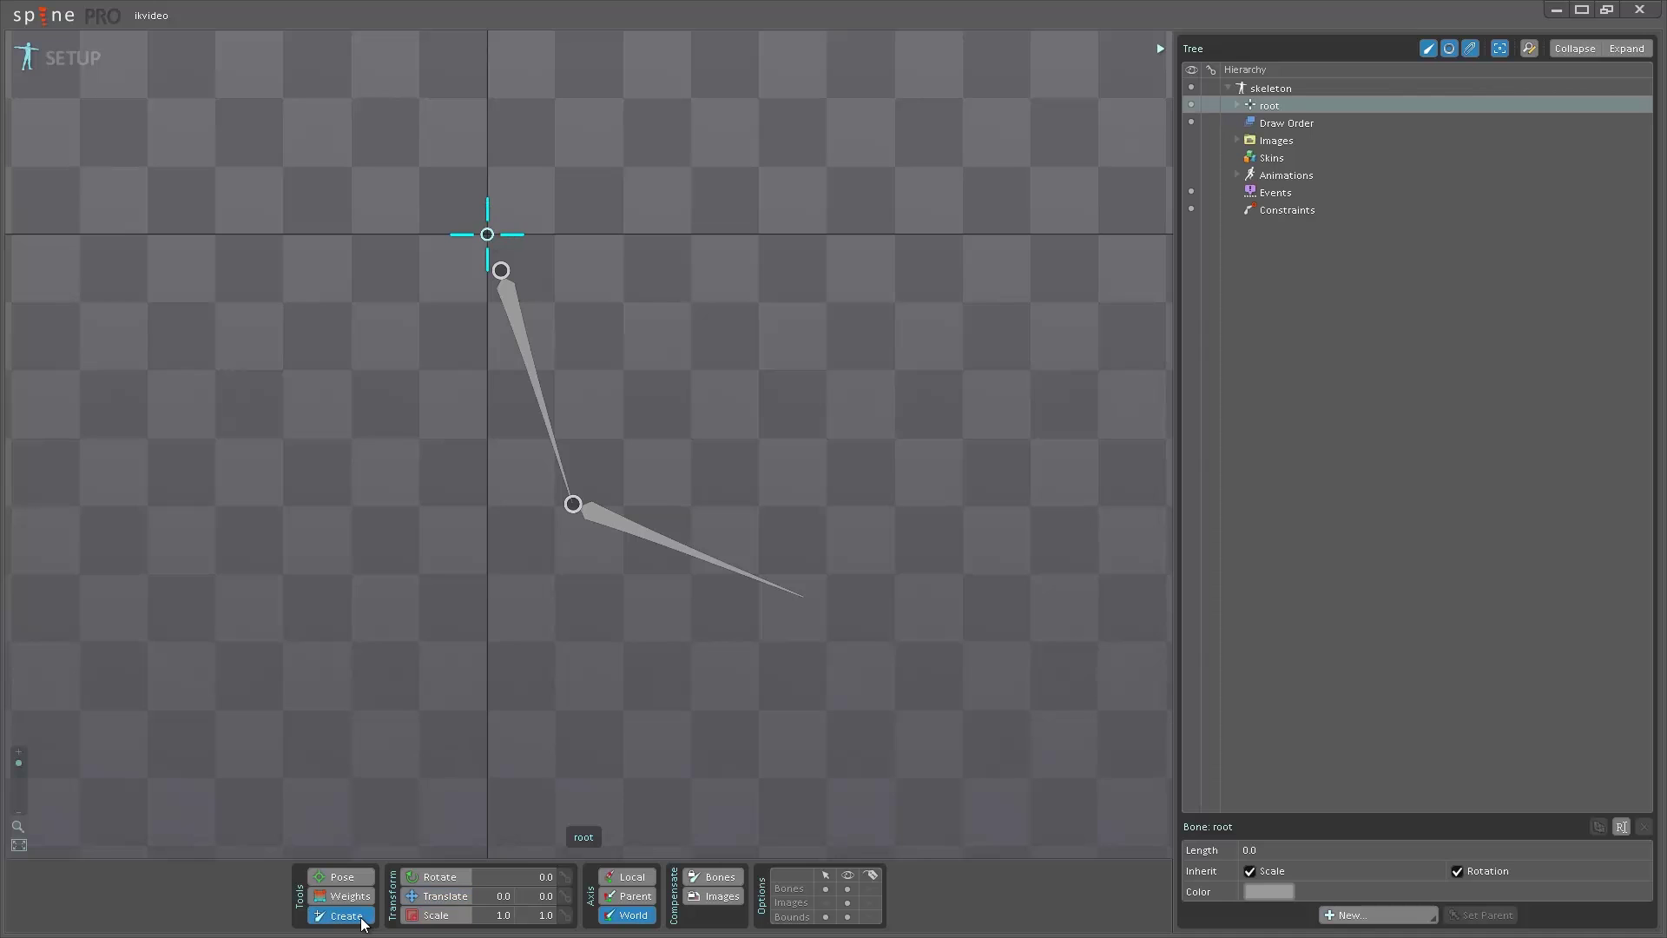
click(838, 600)
key(v)
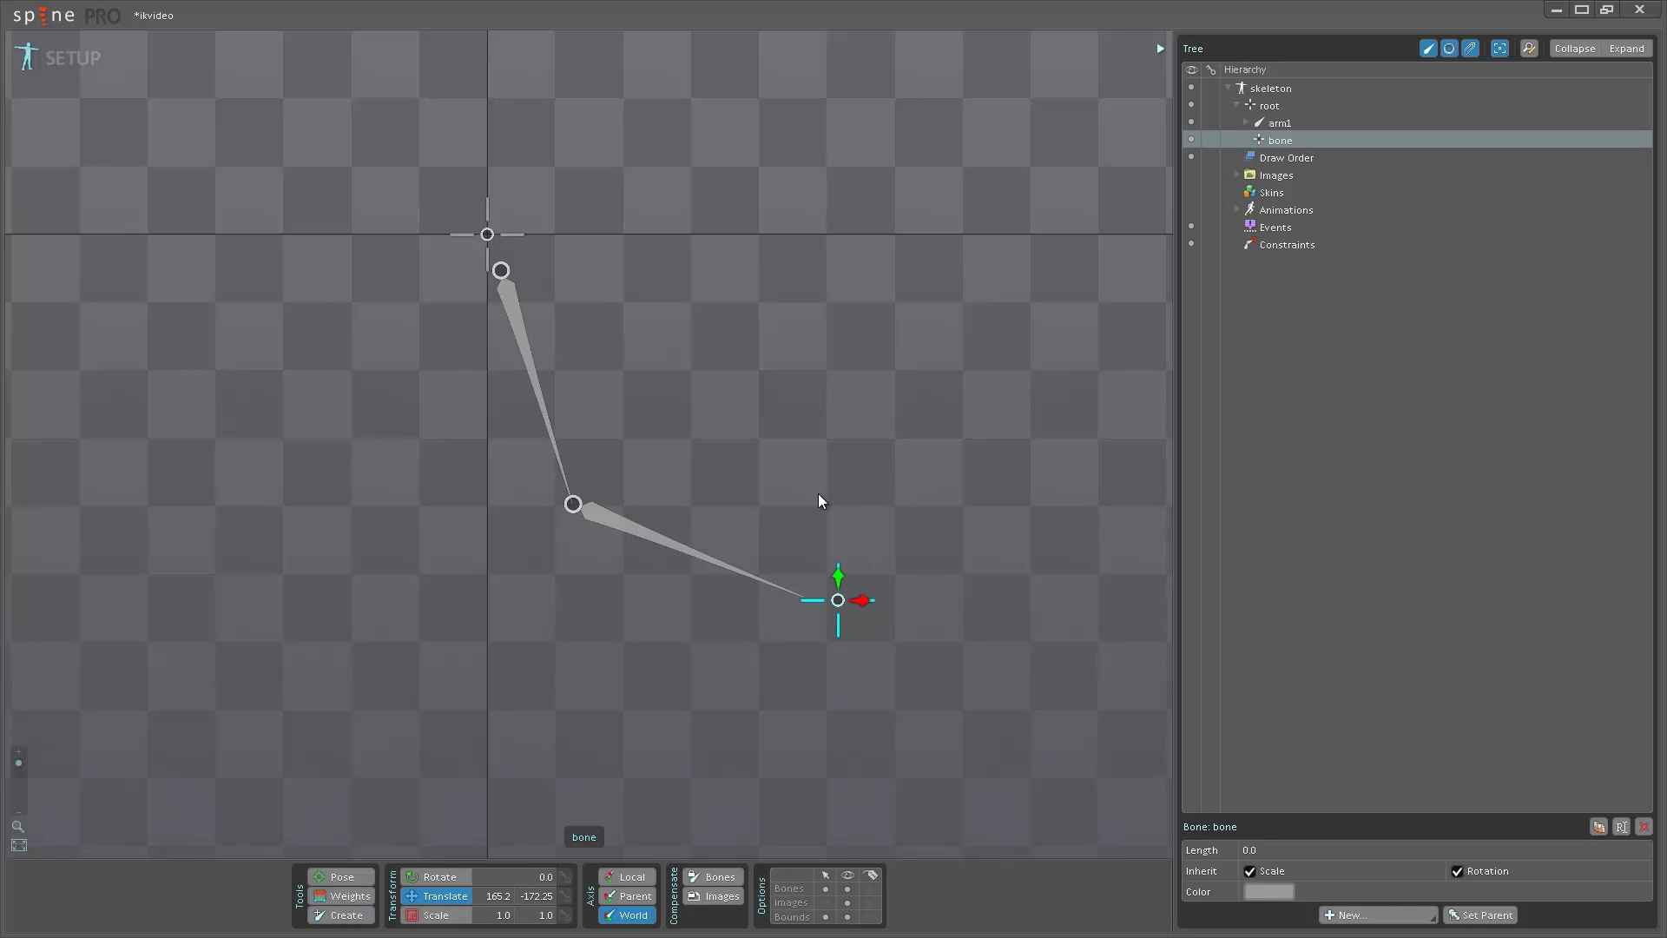
Add an IK constraint named 'constraint' on arm1 and arm2 targeting the new tip bone
click(544, 380)
ctrl+click(636, 524)
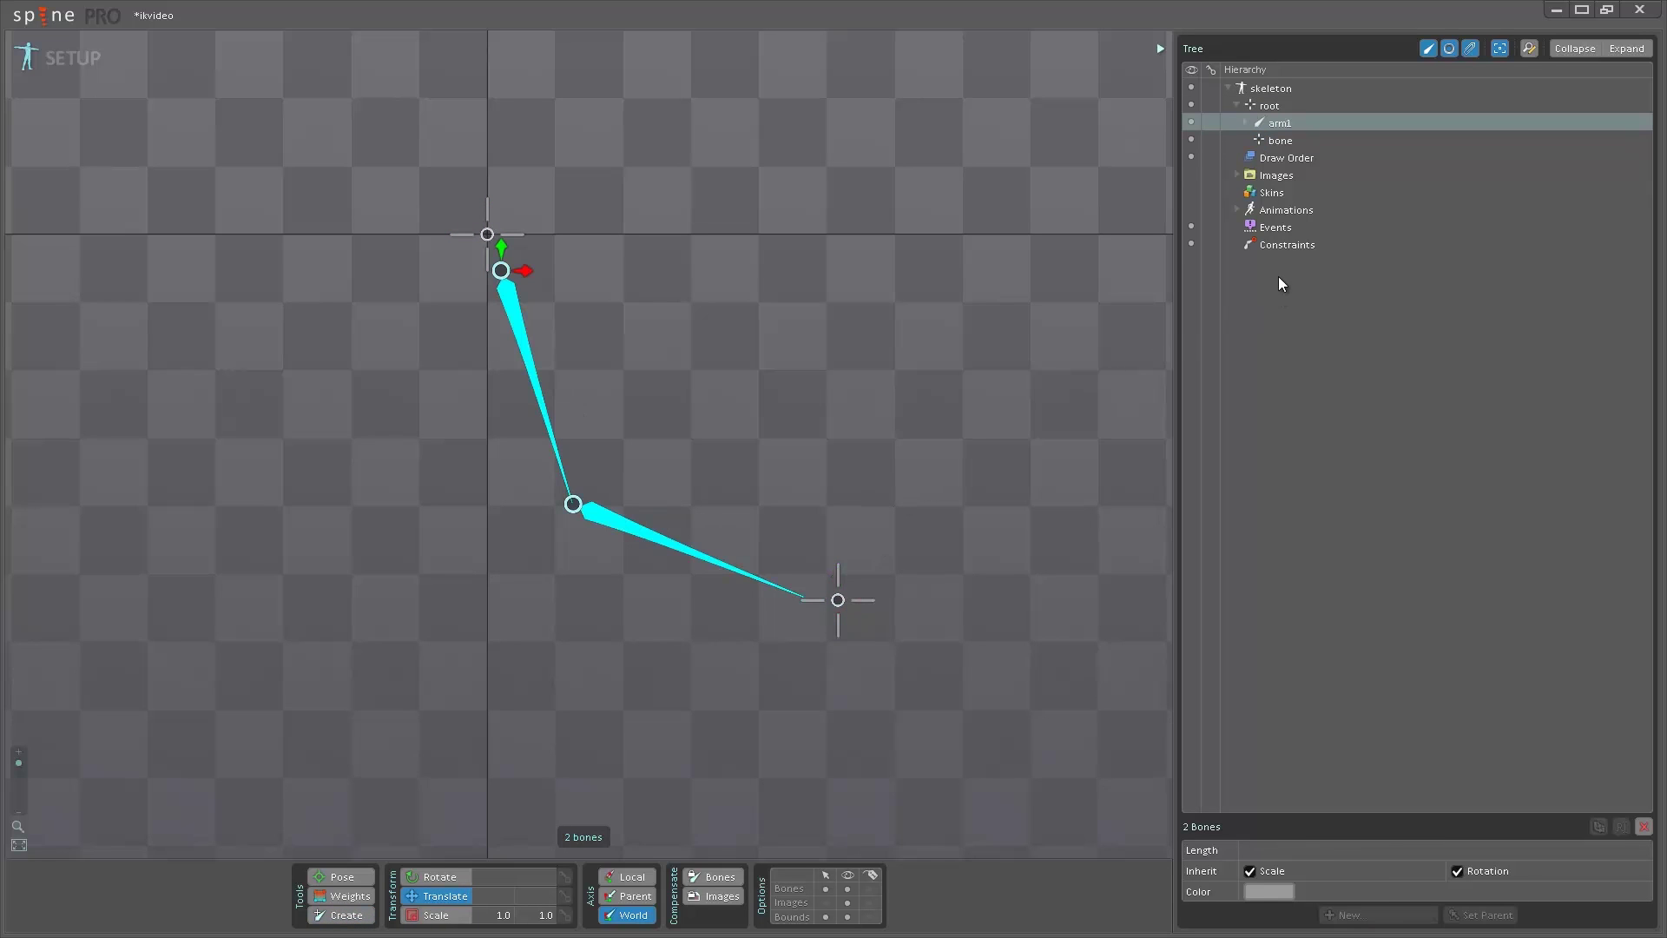
click(1278, 246)
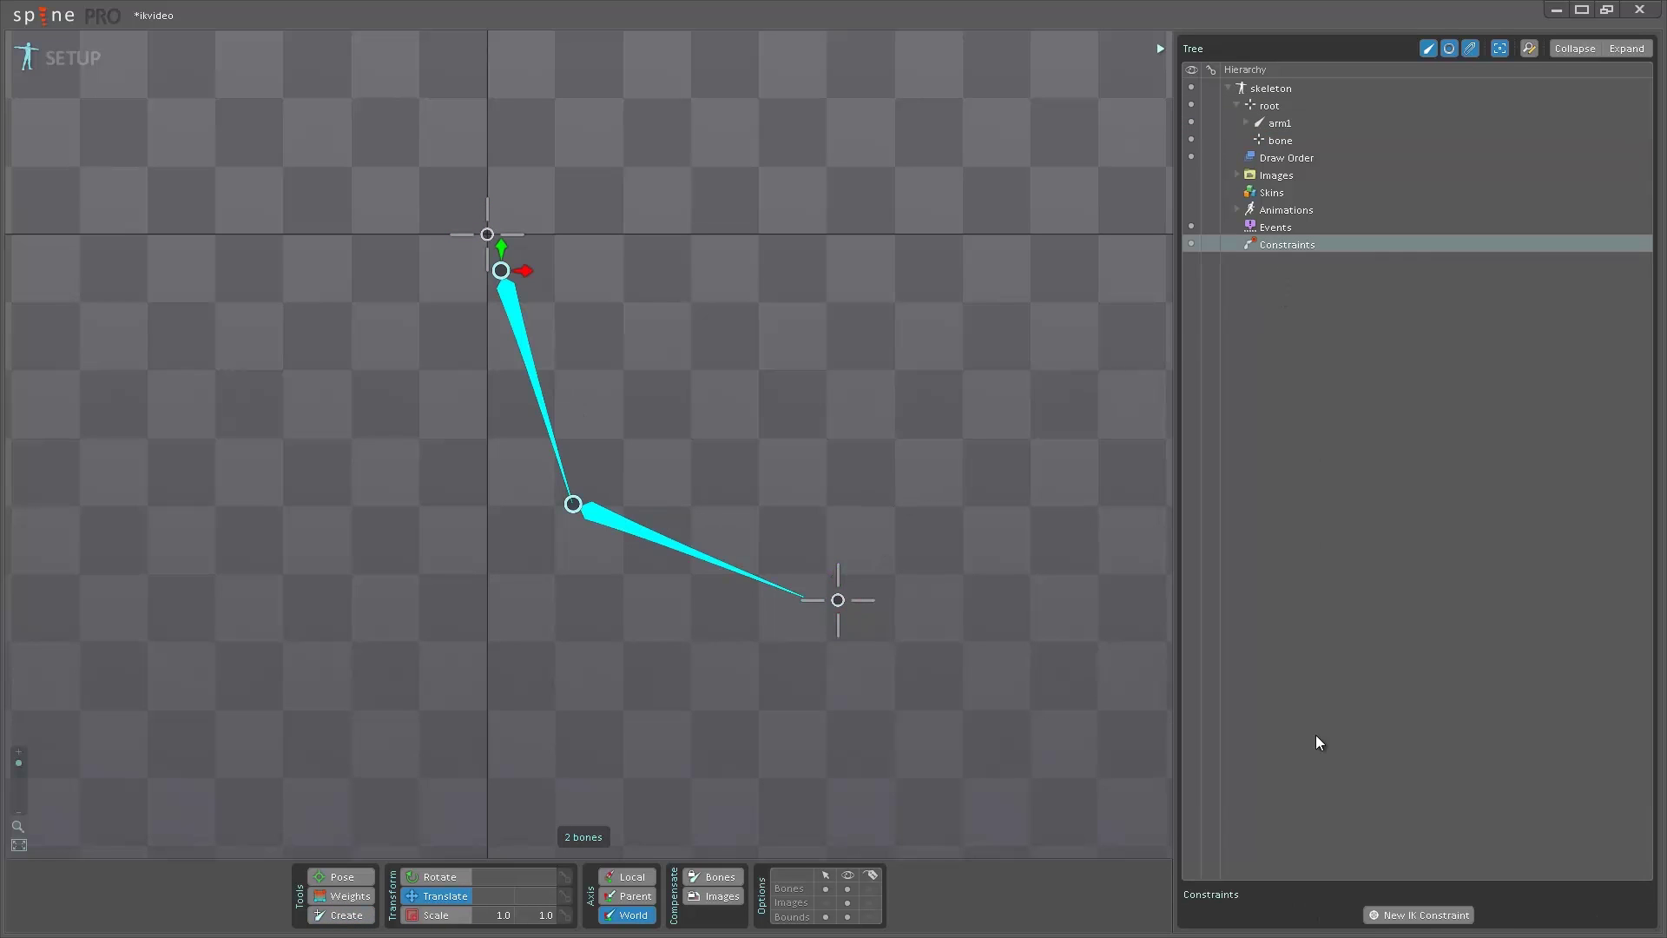
click(1411, 916)
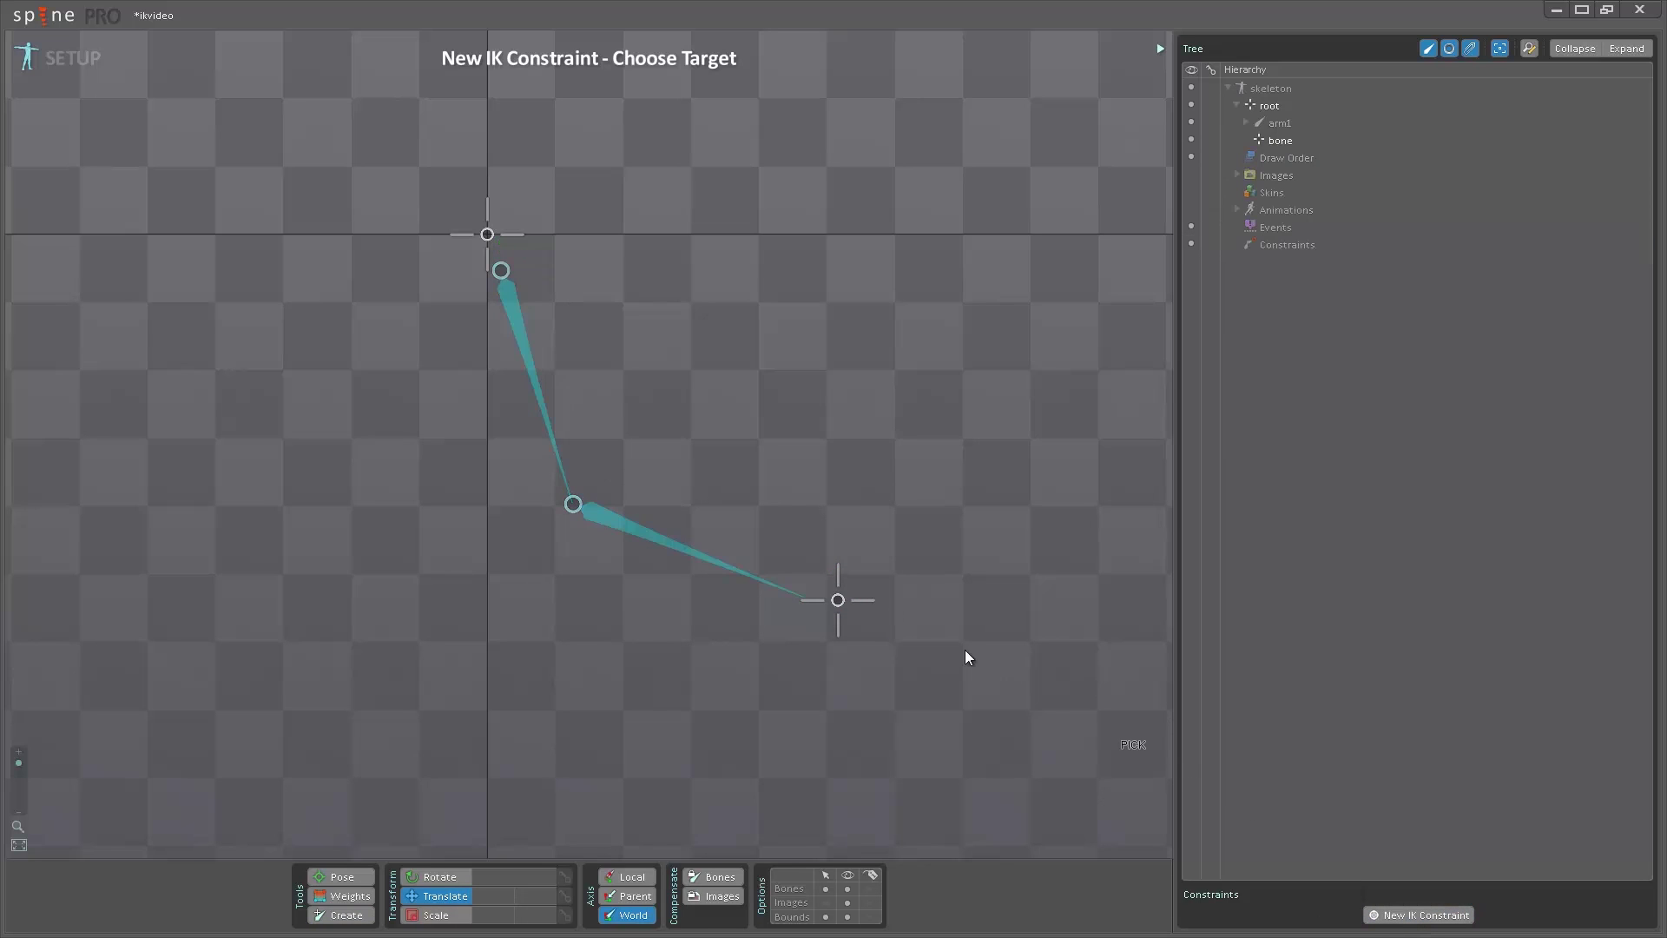
click(837, 599)
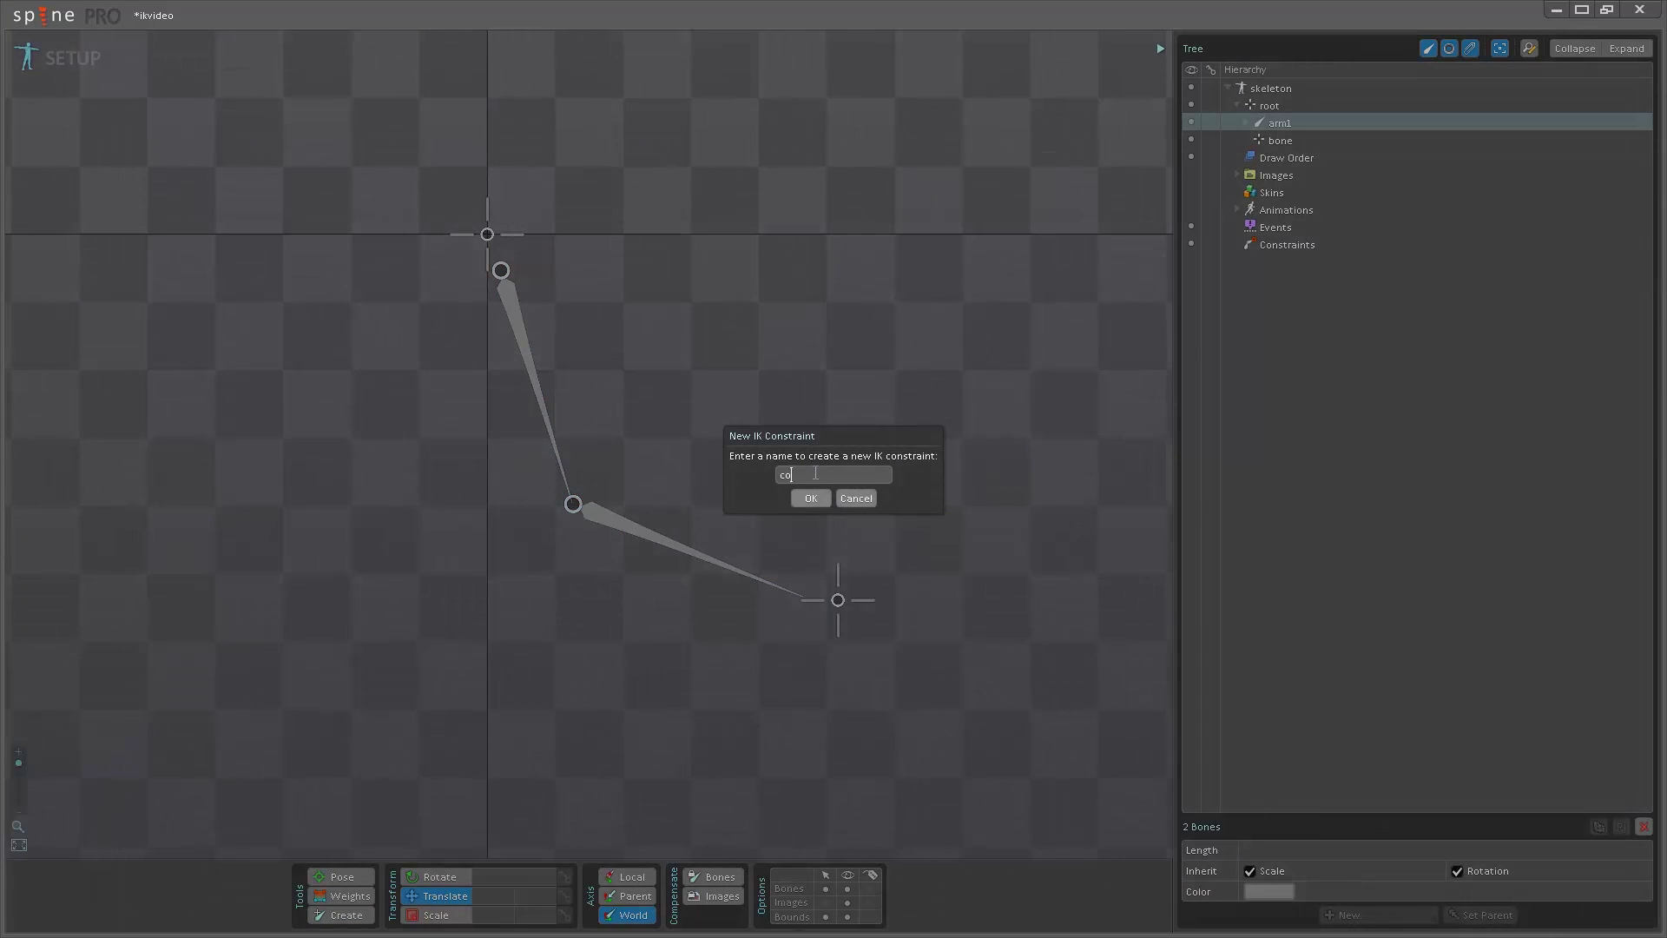
key(Return)
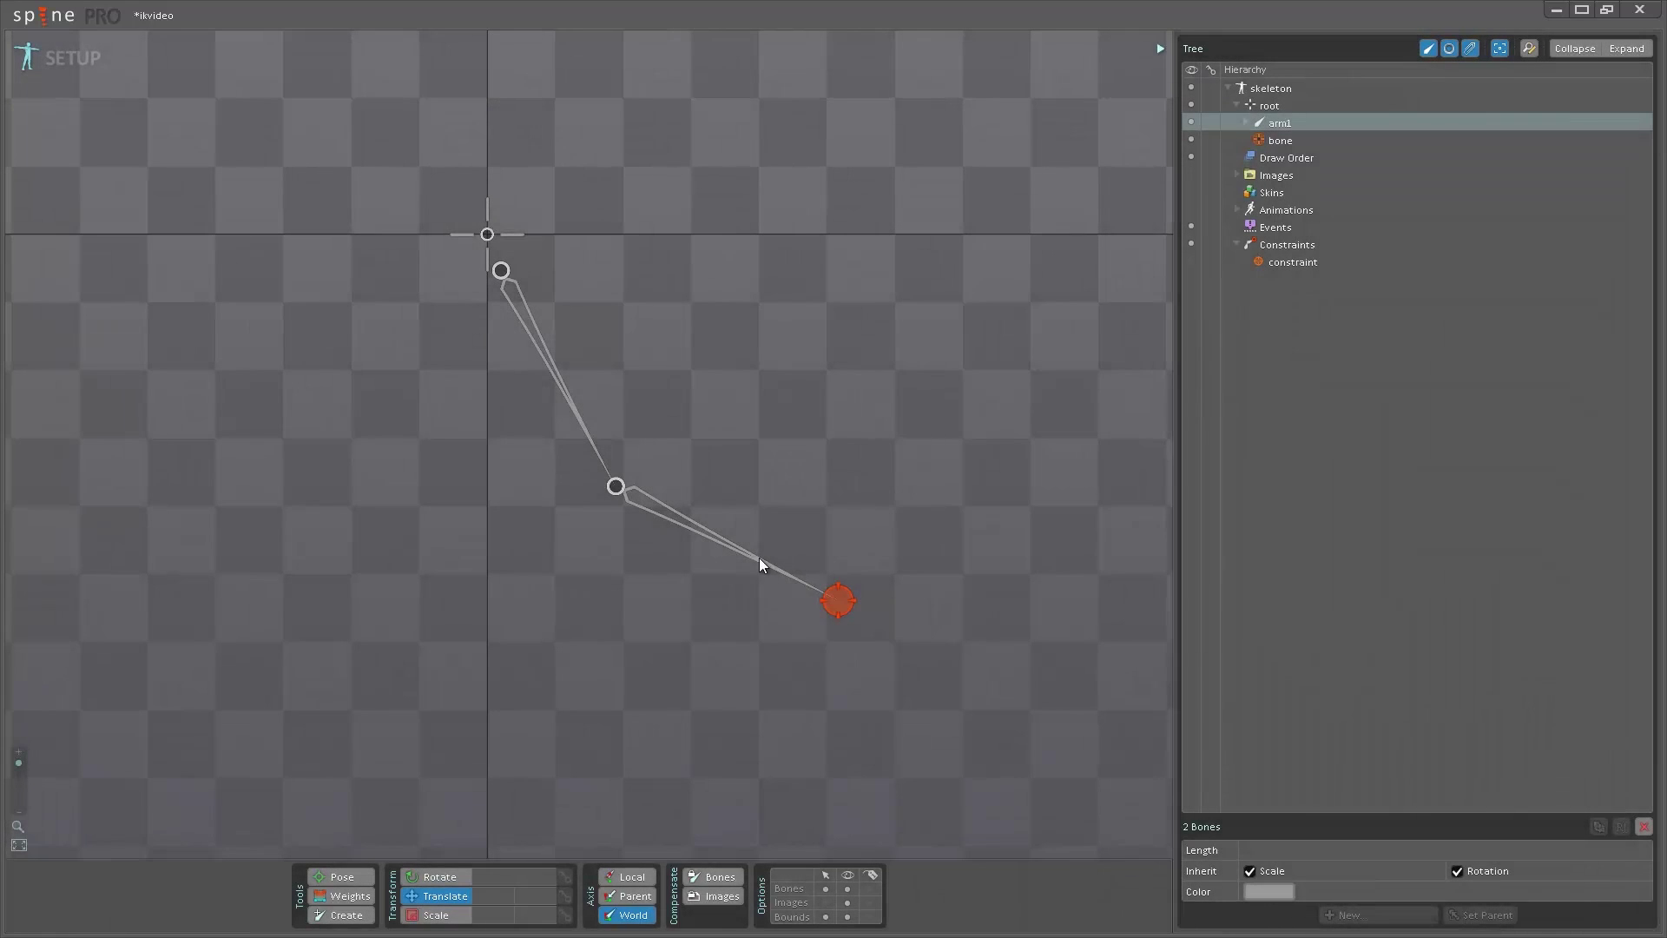
Drag the IK target up and right of the elbow to 153.75, -92.09, testing the arm's bend
drag(1005, 561, 867, 469)
drag(901, 534, 841, 408)
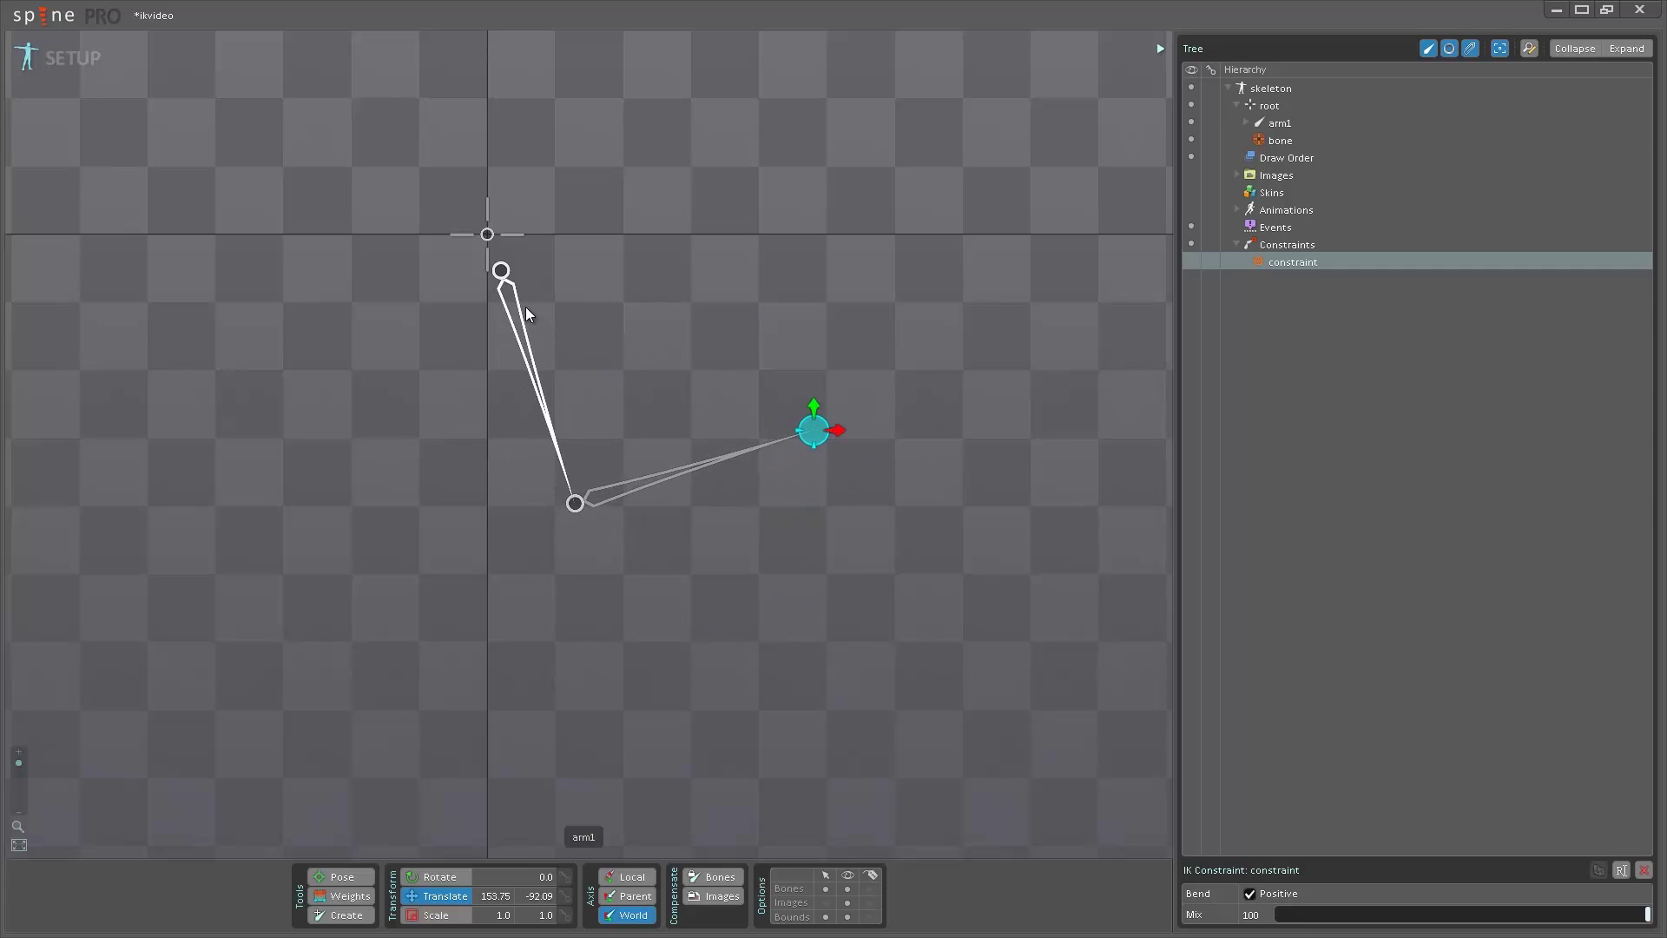
click(523, 306)
mouse_move(608, 191)
mouse_down()
mouse_move(727, 201)
mouse_move(680, 310)
mouse_move(627, 238)
mouse_move(608, 165)
mouse_up()
click(816, 428)
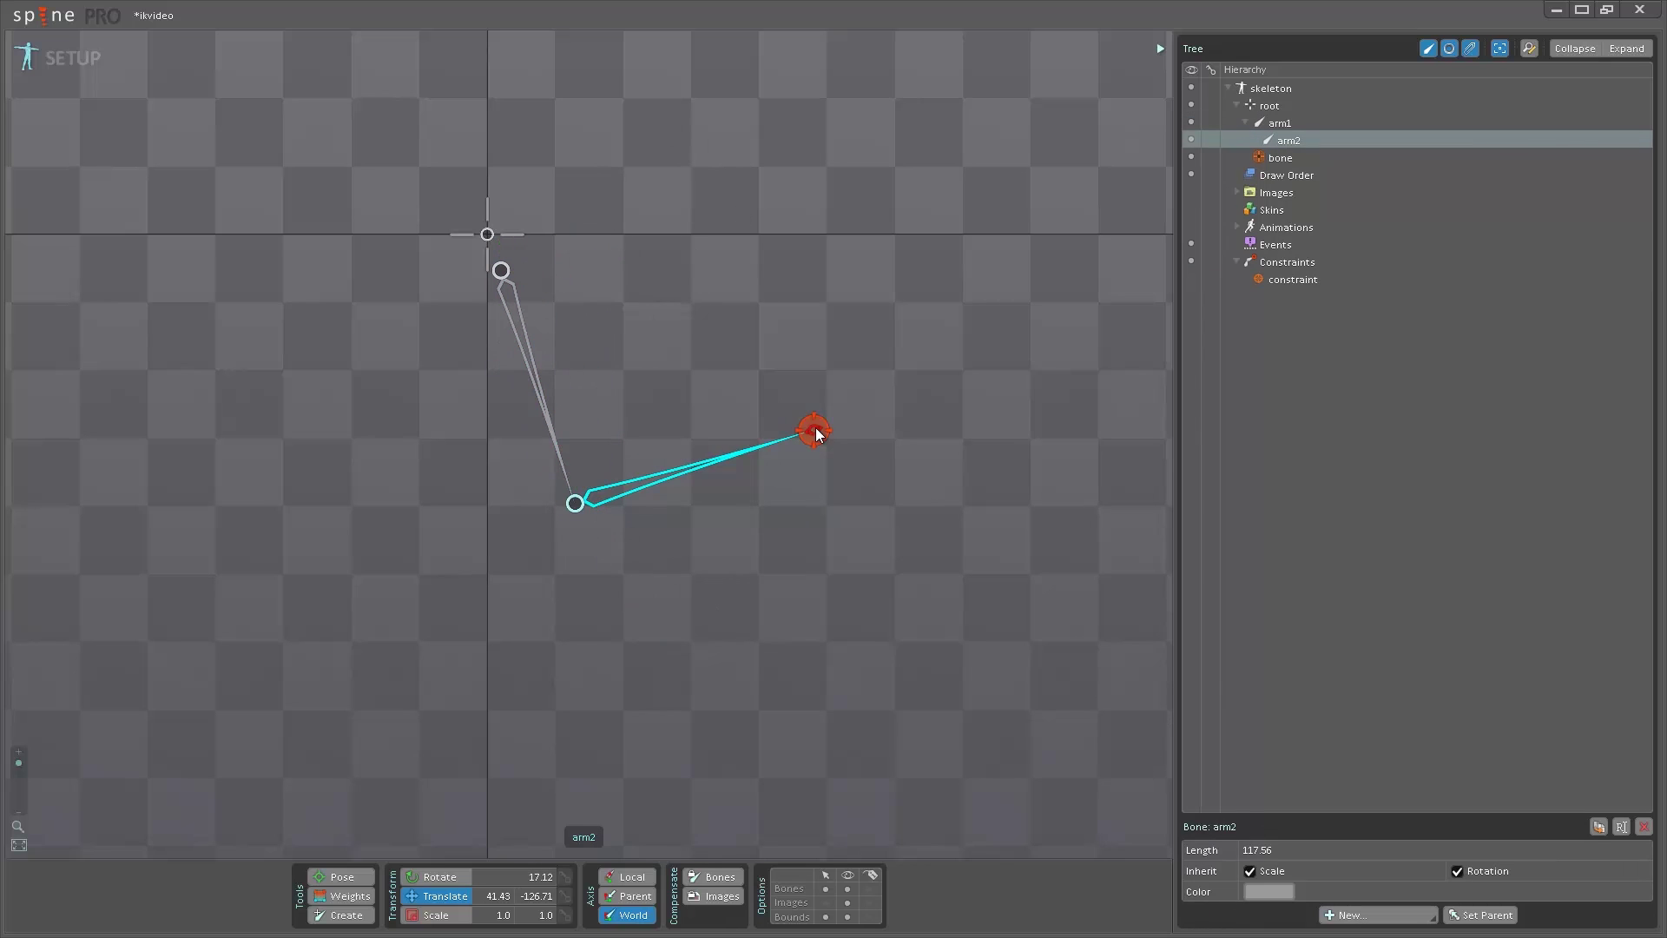
key(Escape)
drag(809, 431, 791, 345)
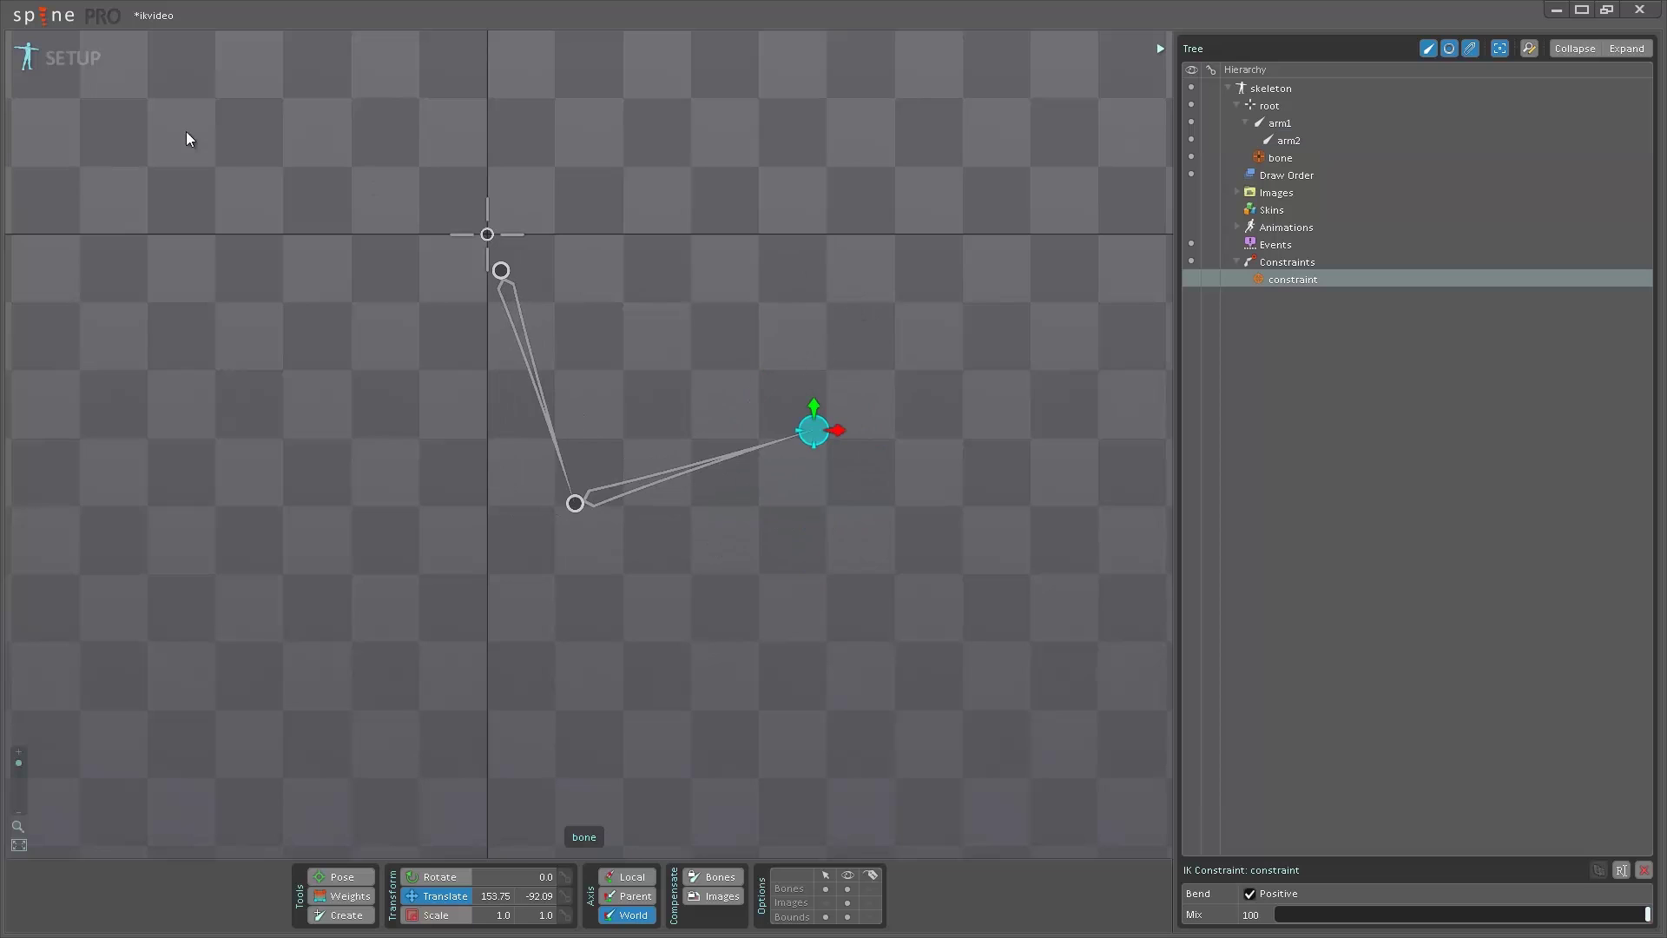
Play and stop the arm animation in Animate mode with the IK constraint at Mix 100
click(83, 59)
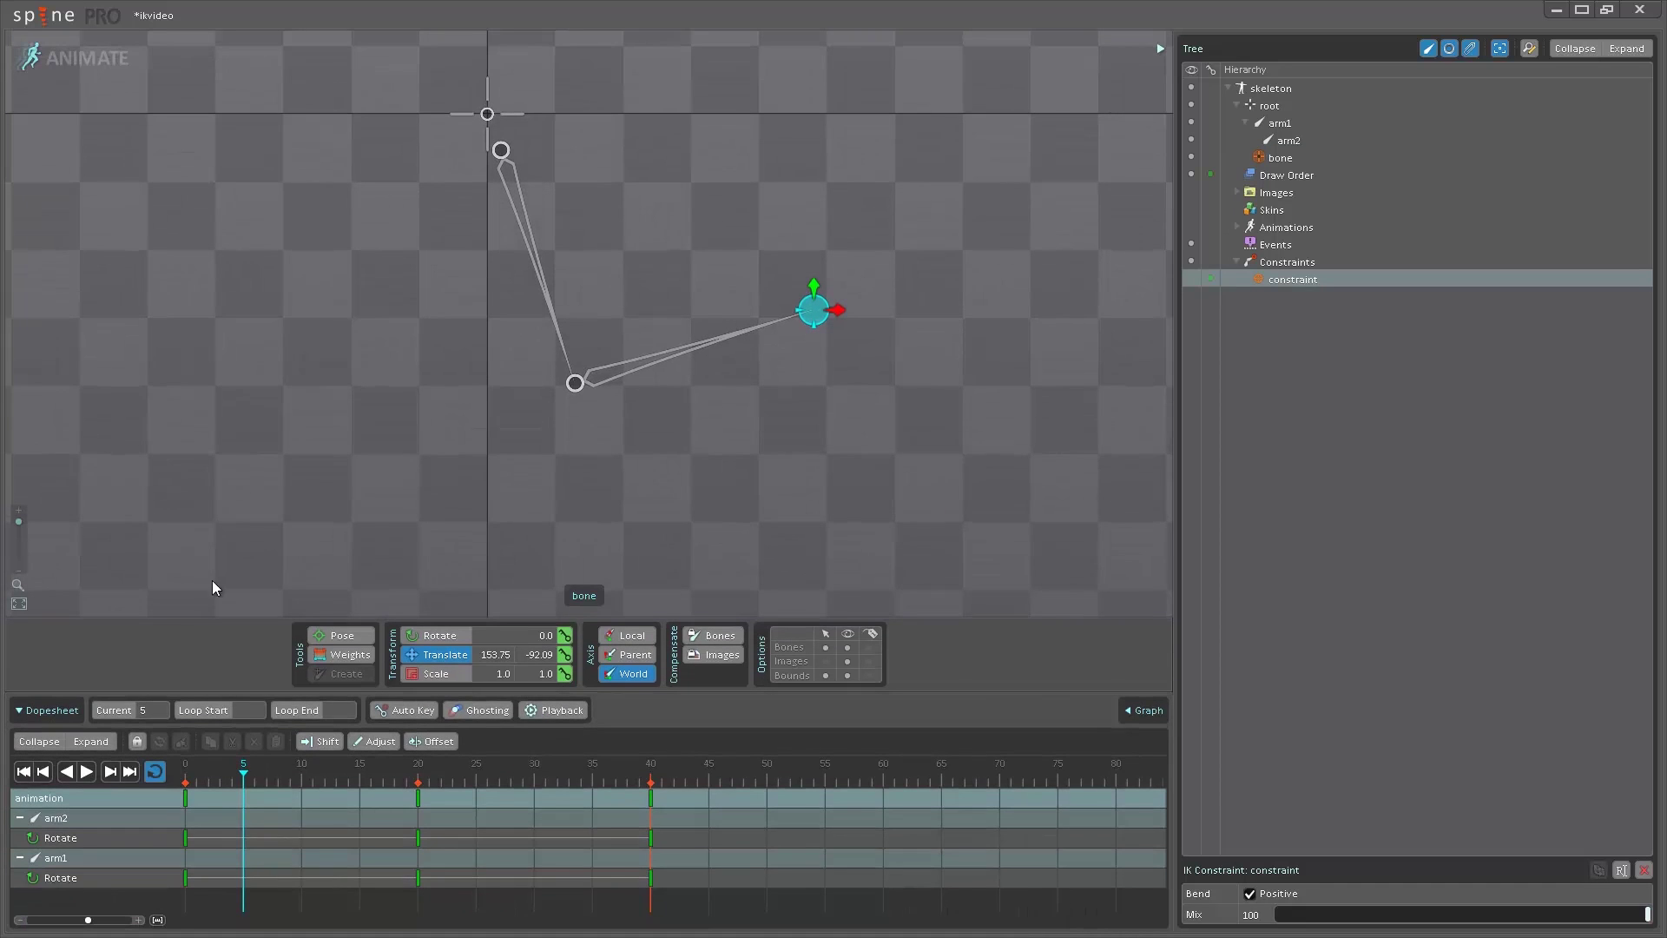
click(85, 773)
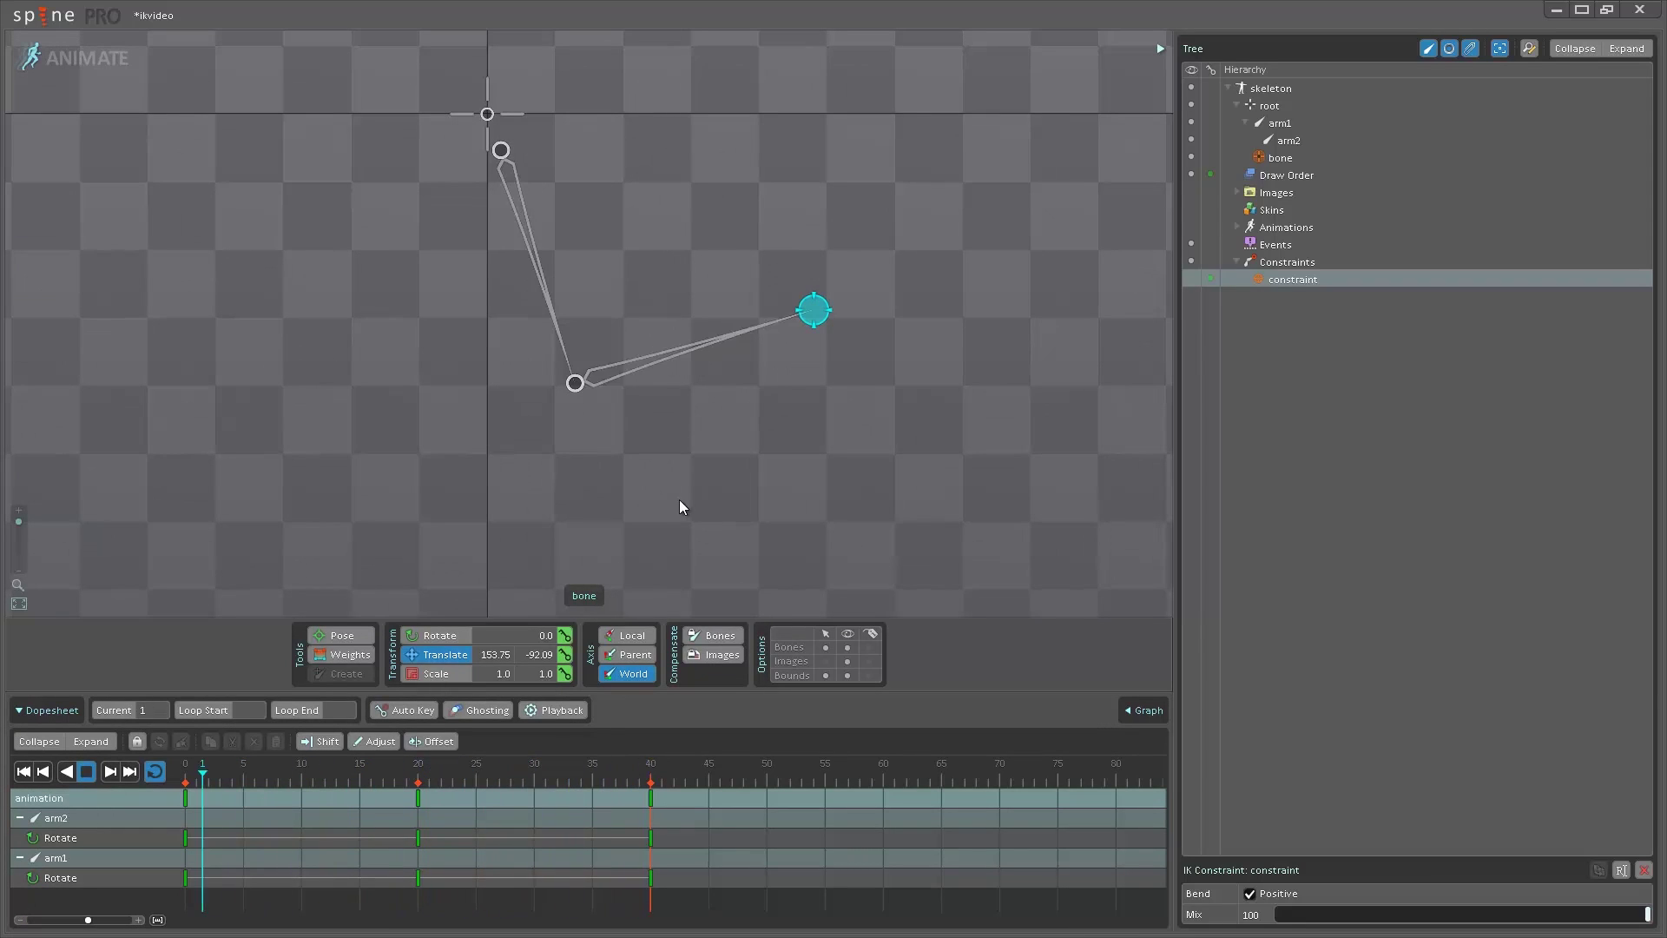
click(155, 773)
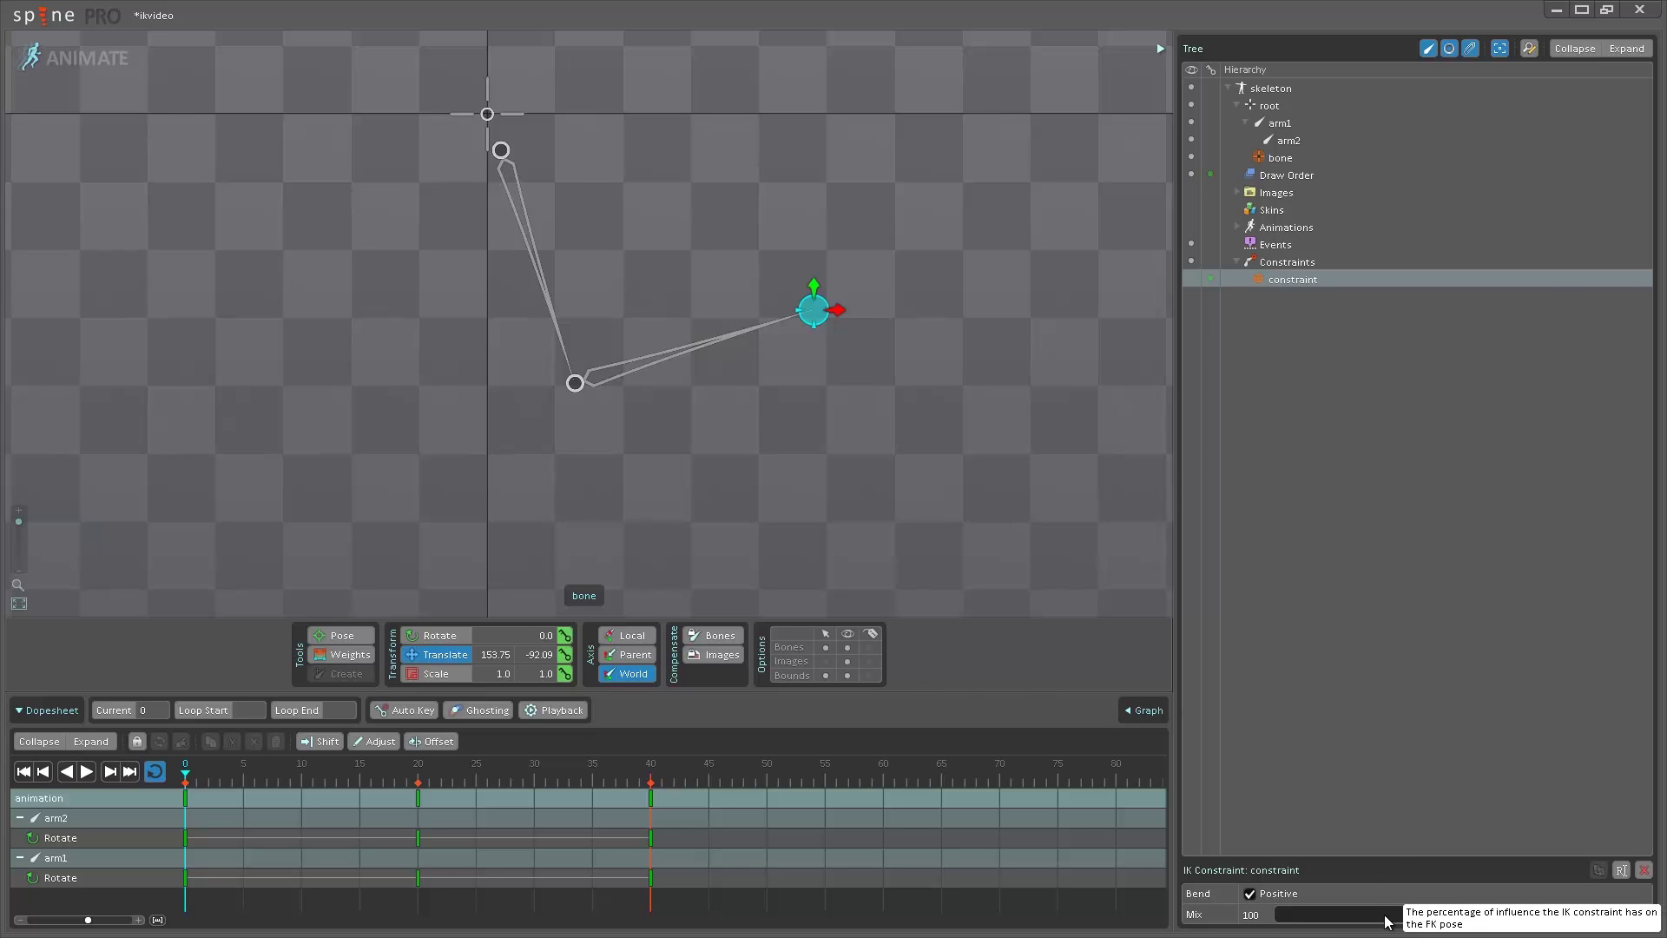
Key the IK constraint Mix at 0, check playback, and return to frame 0
drag(1647, 914, 1260, 915)
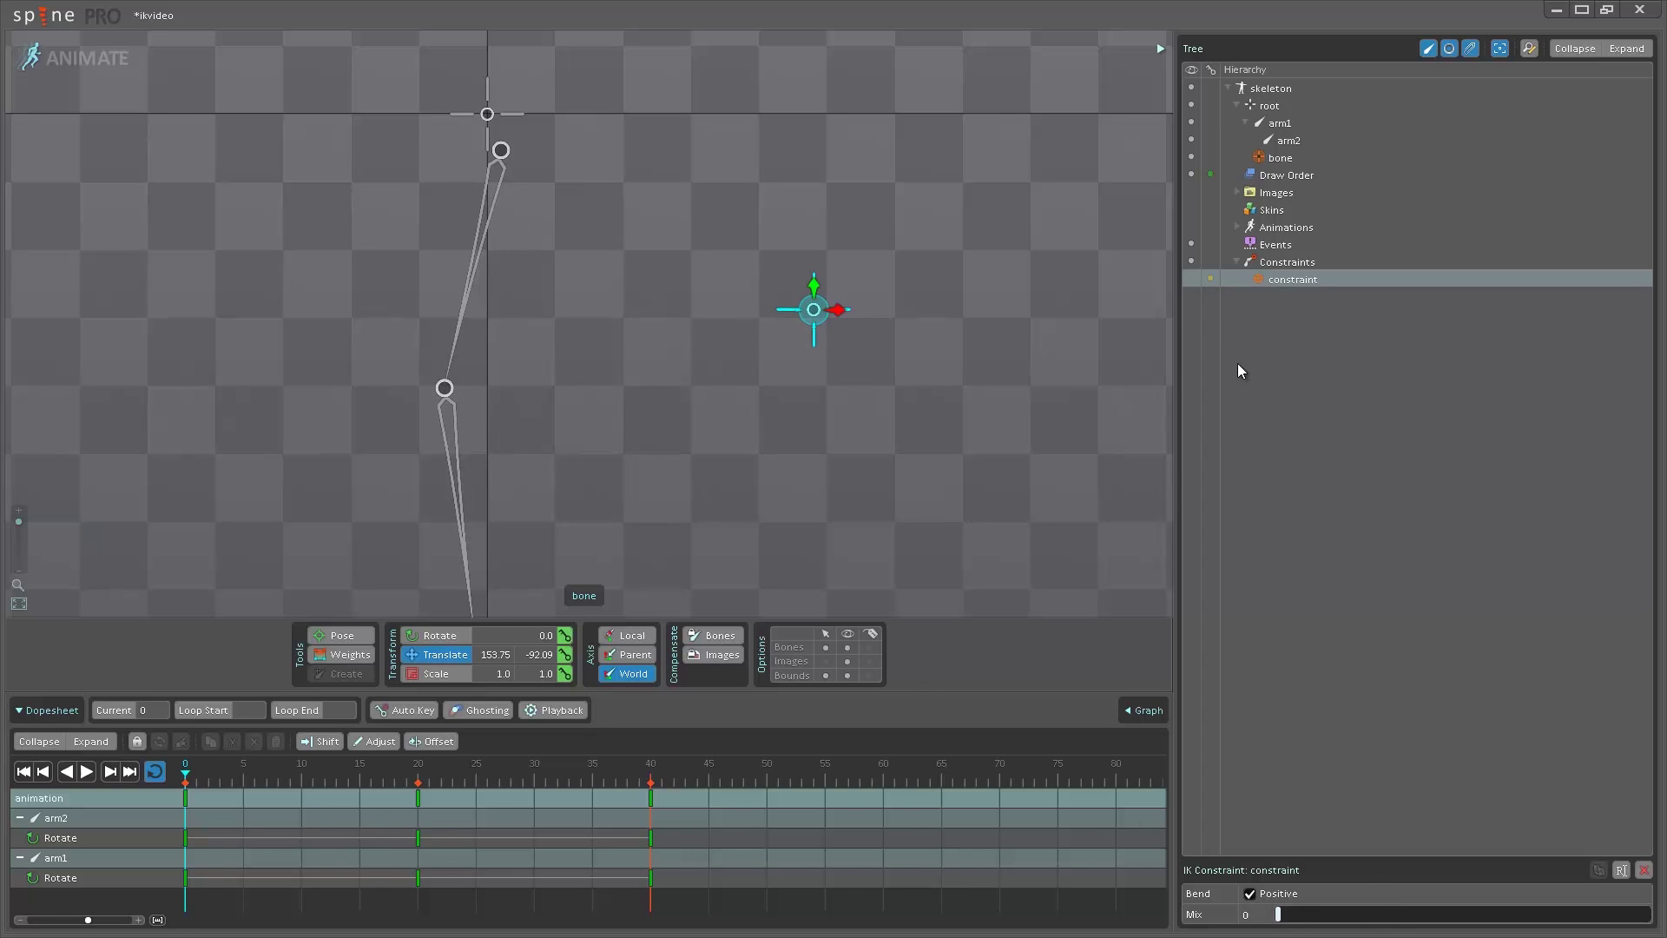
click(1211, 279)
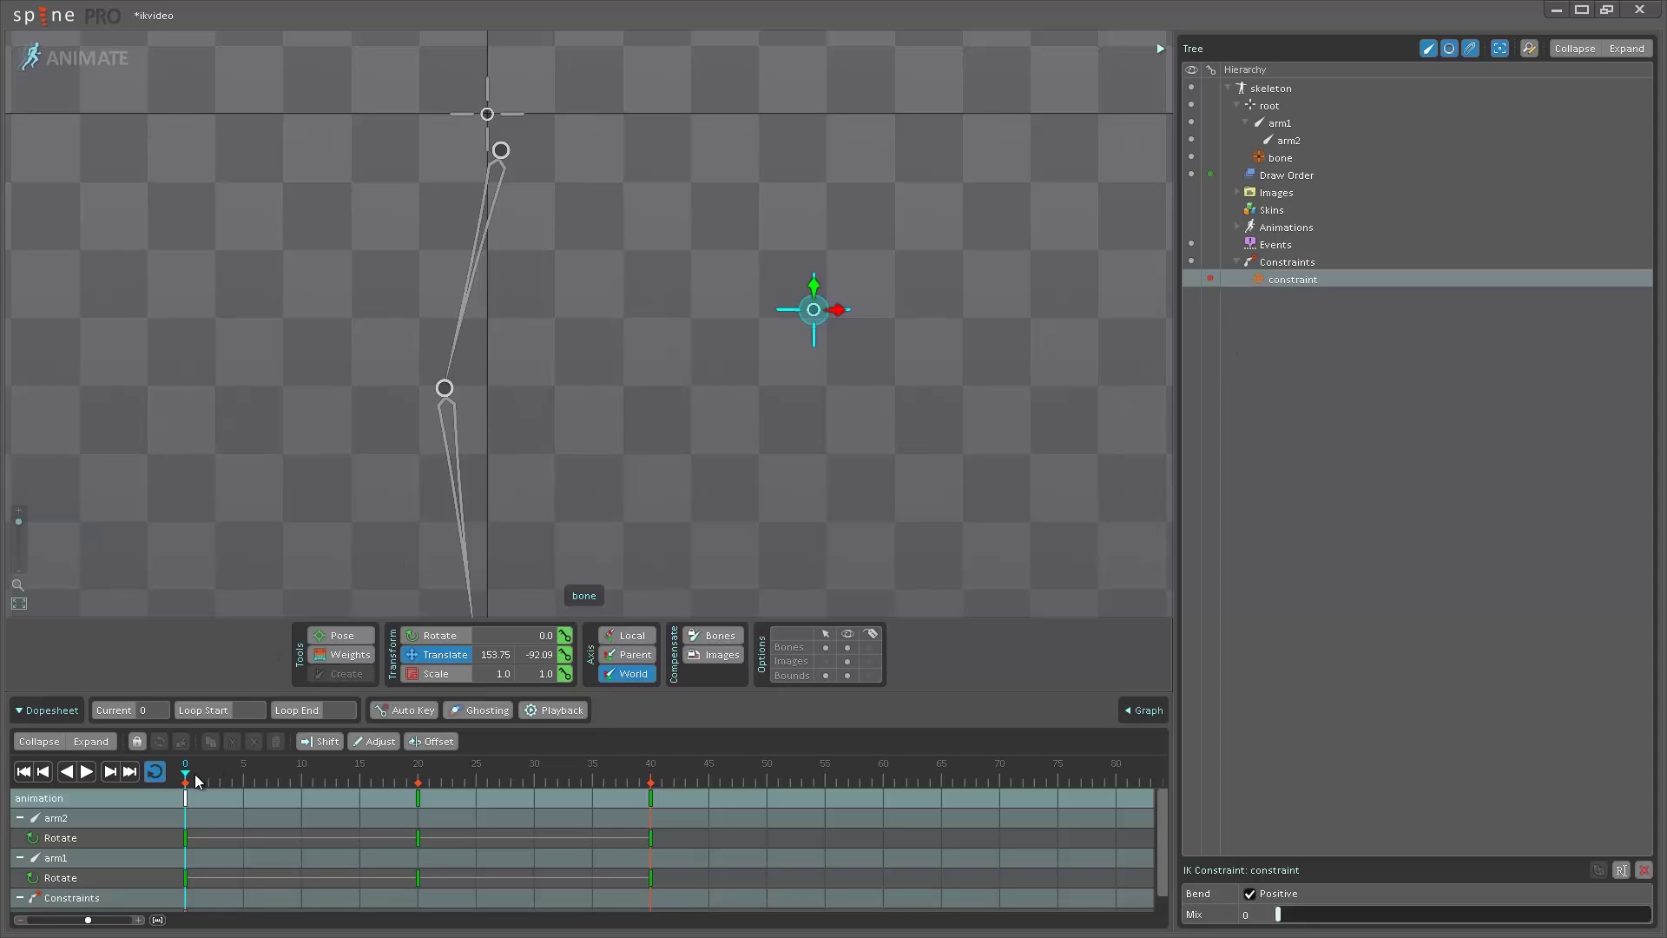
key(space)
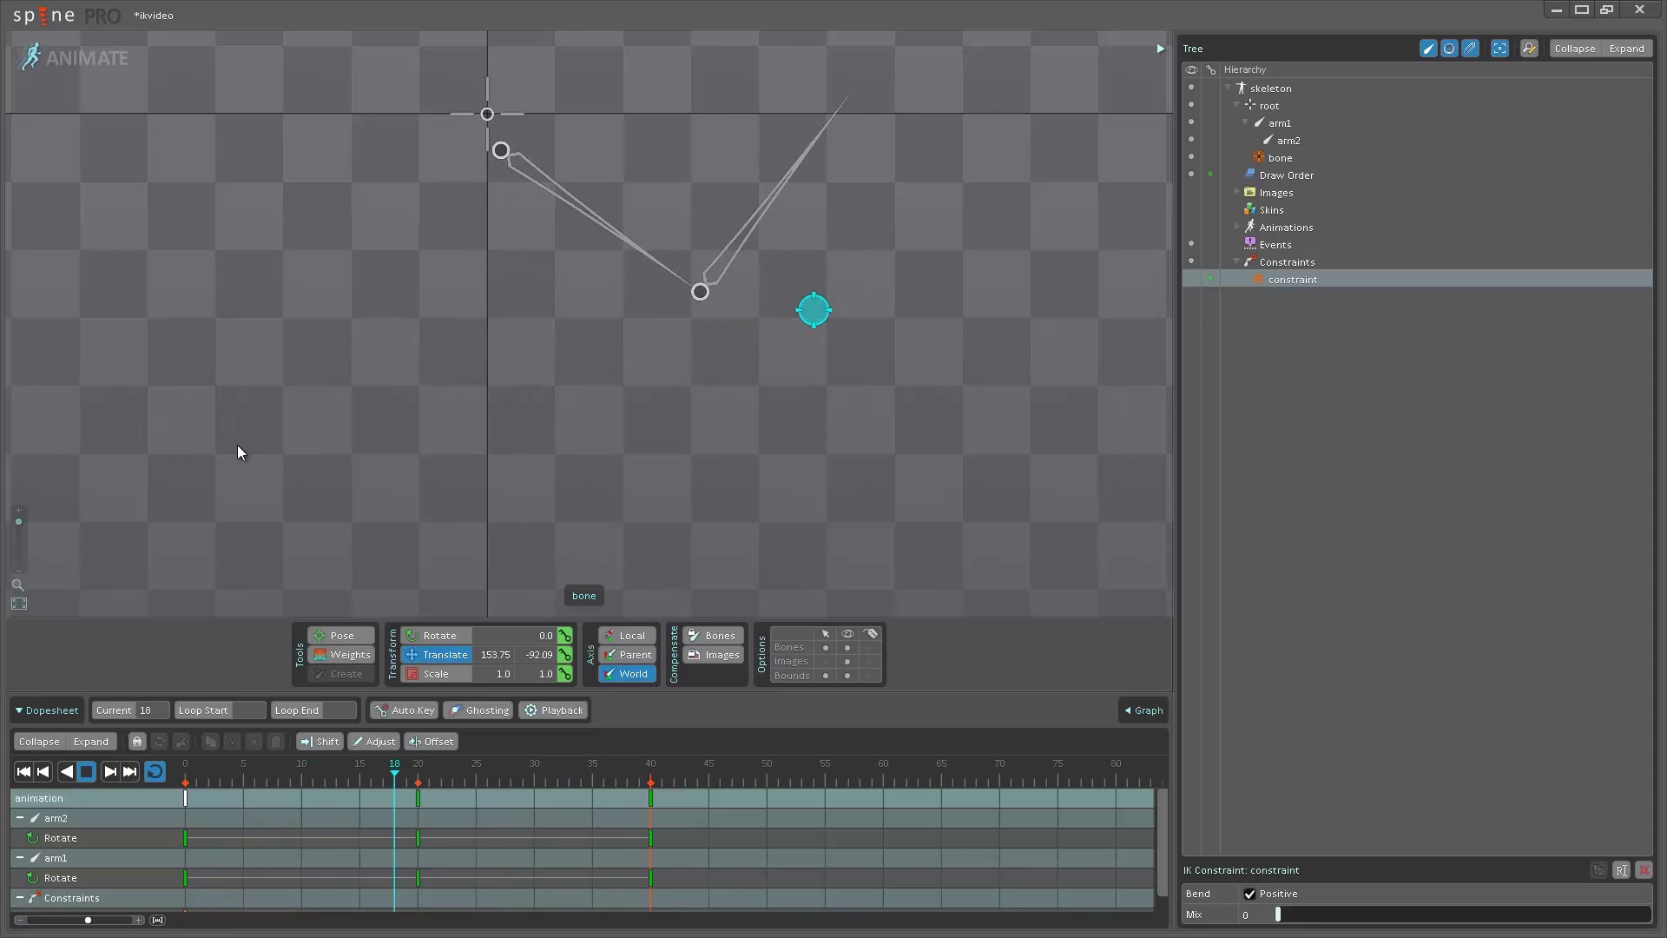
key(space)
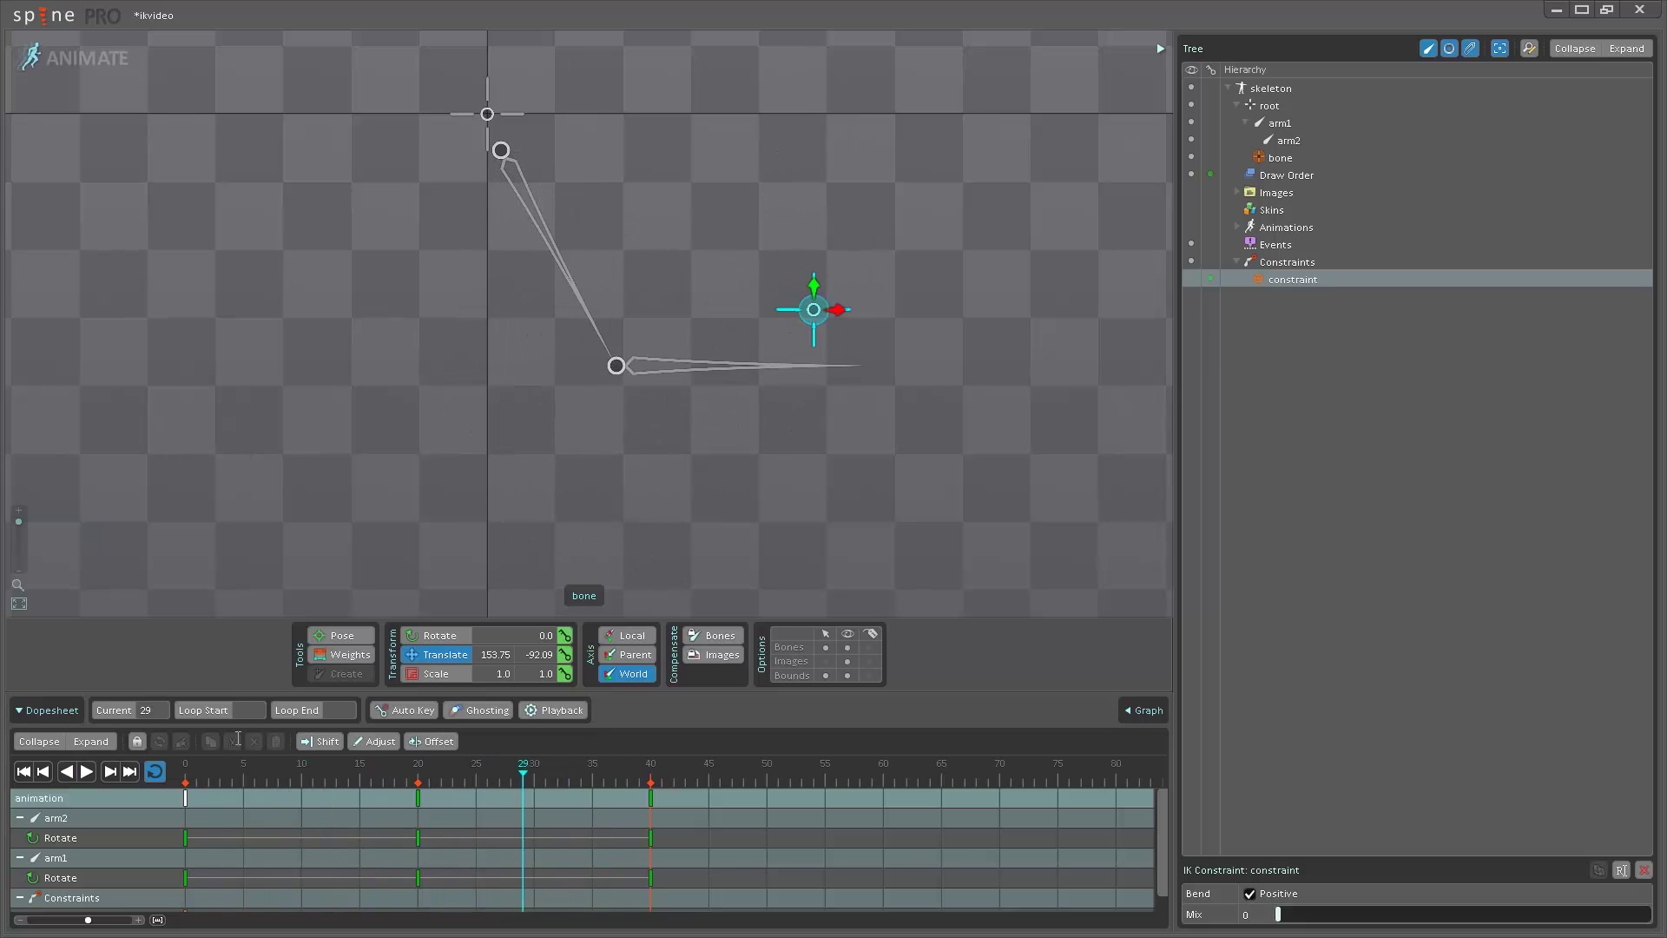
click(179, 774)
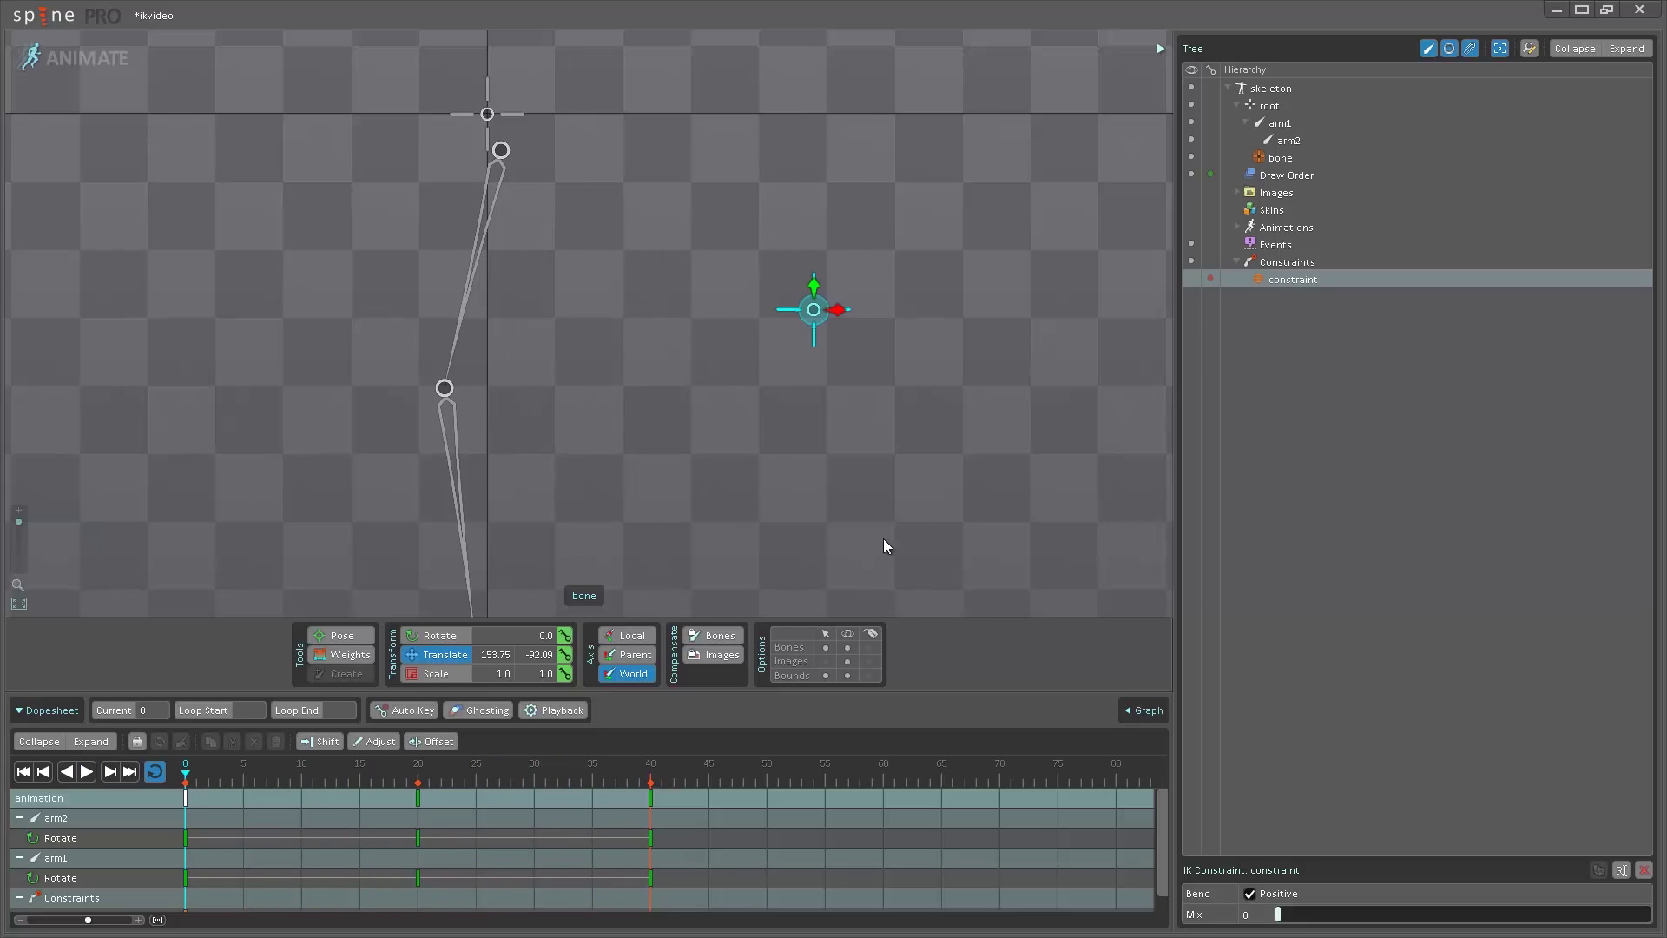
Show the IK constraint's lines and scrub the timeline to frame 25 and back to 0
click(1191, 278)
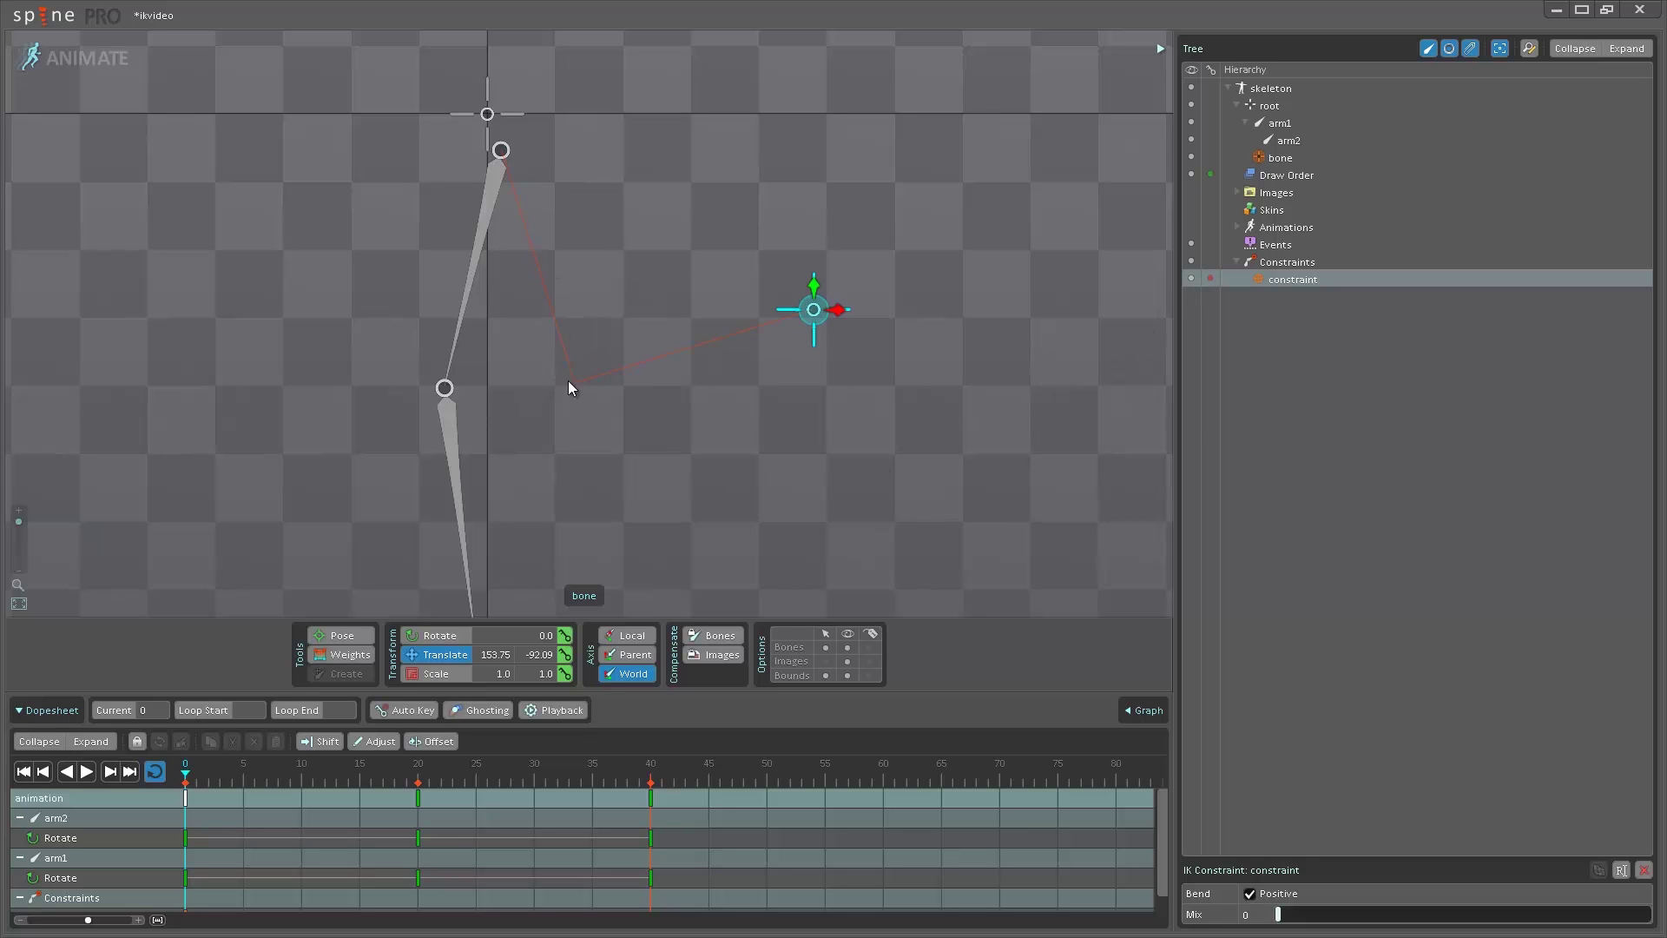
mouse_move(189, 783)
mouse_down()
mouse_move(625, 777)
mouse_move(196, 778)
mouse_up()
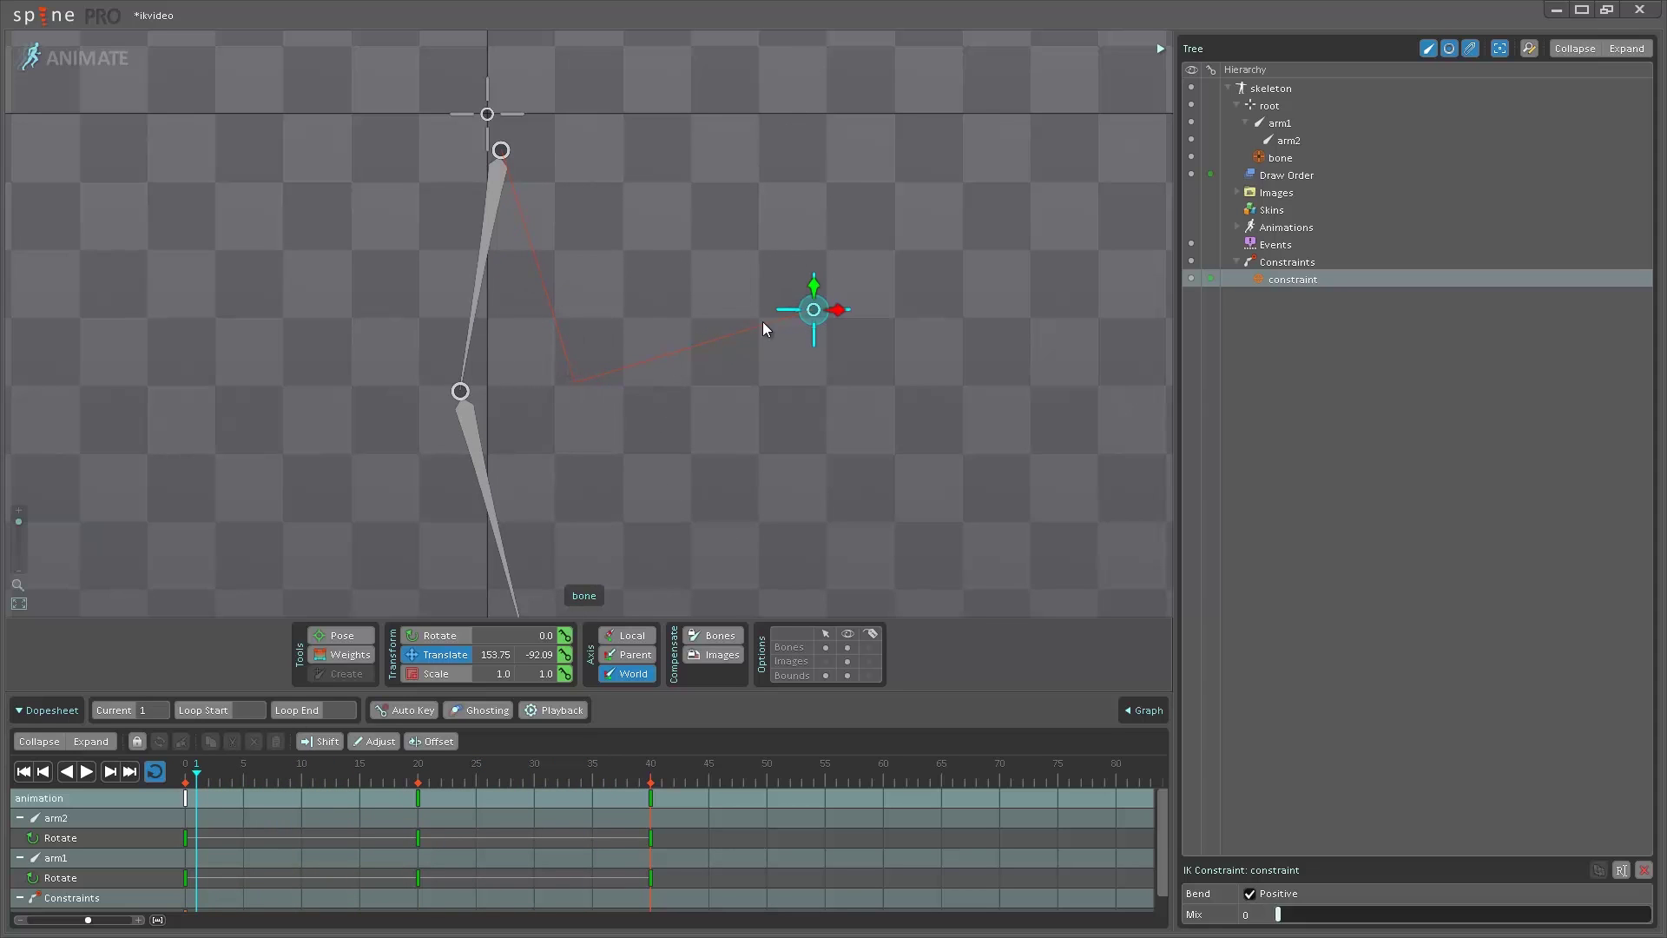
drag(193, 780, 304, 773)
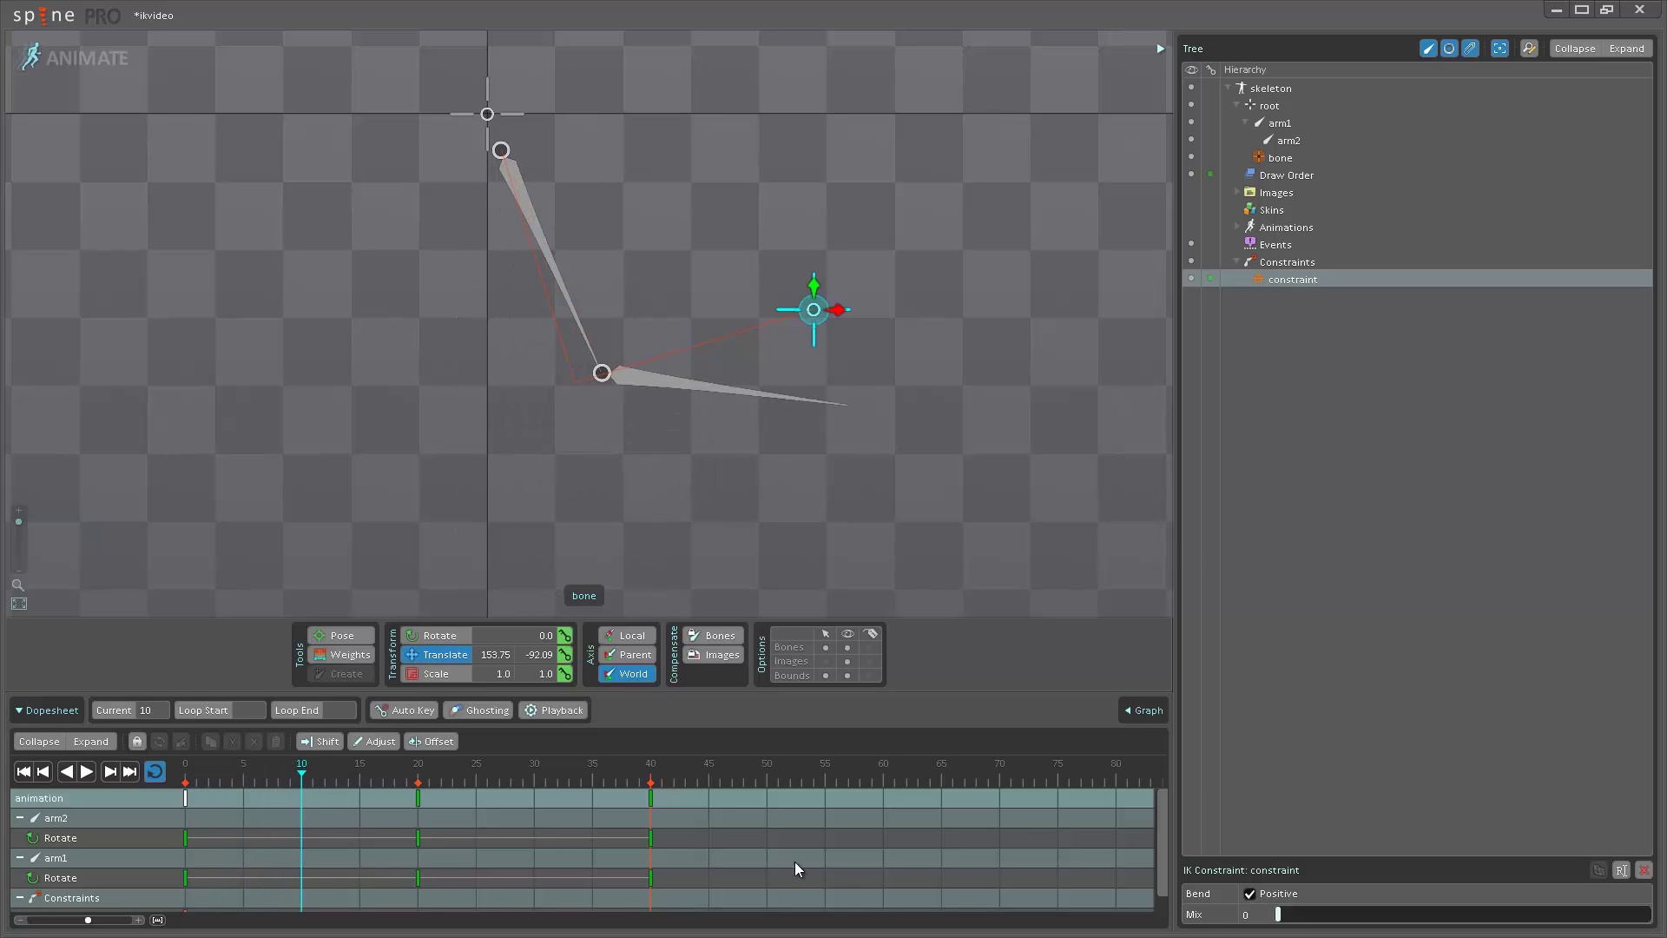
Key the IK Mix at 0 on frame 10 and at 100 on frame 30
click(1212, 278)
drag(406, 764, 532, 771)
drag(1303, 923, 1659, 921)
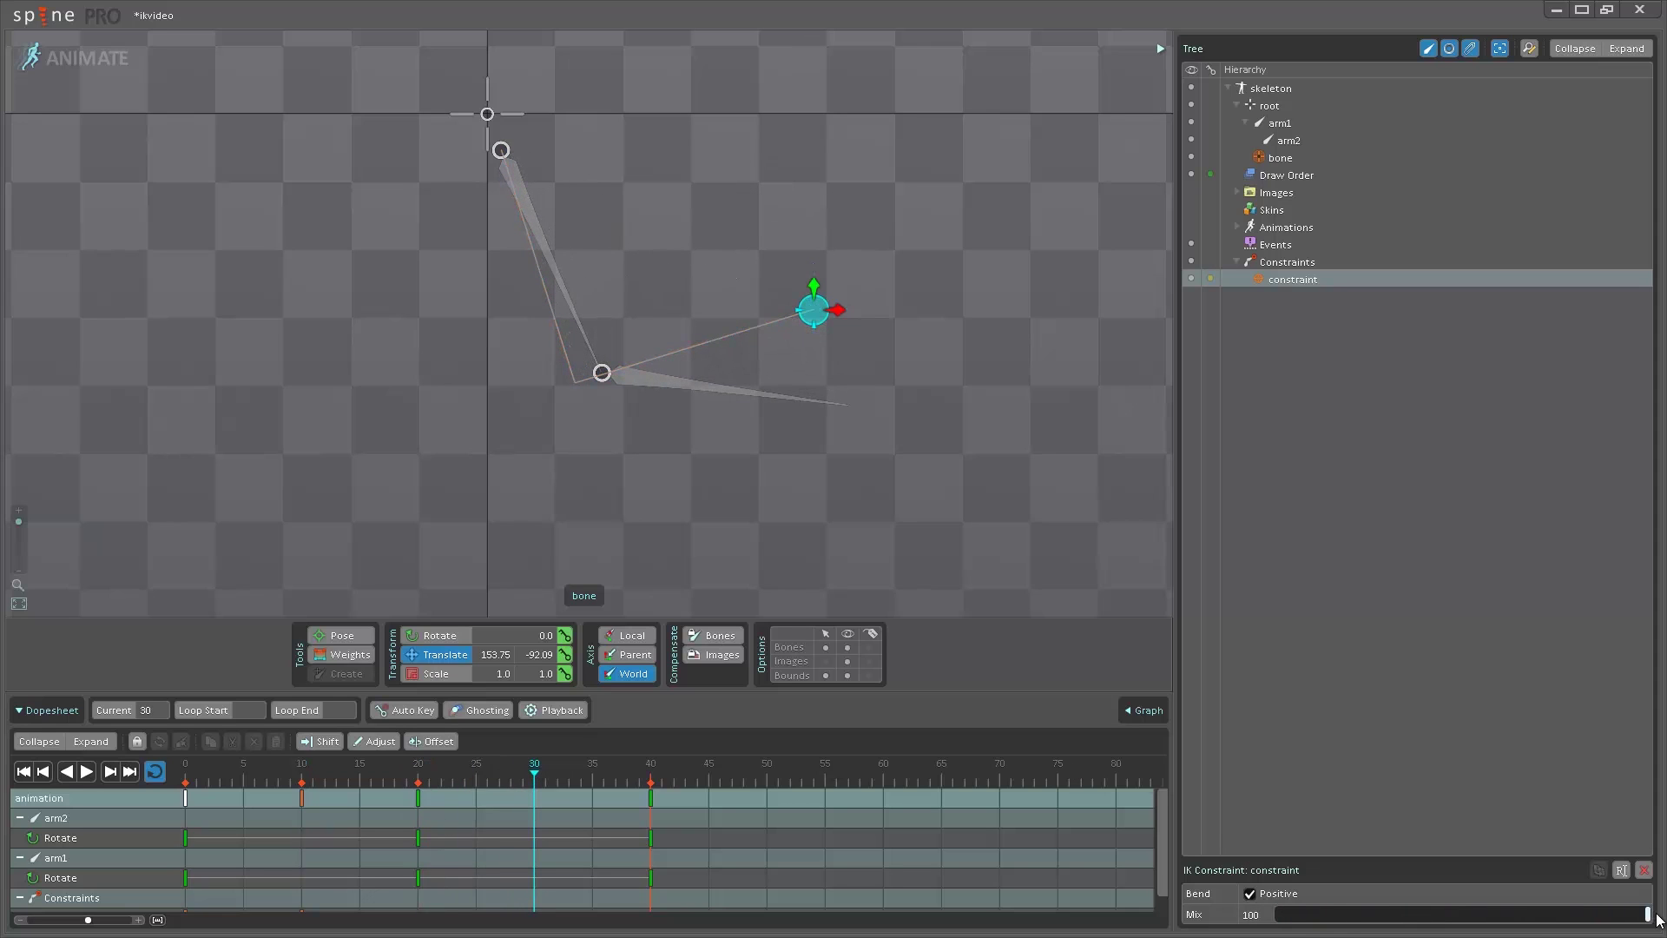
click(1211, 278)
Scrub and play the arm animation to review the Mix blend from FK at frame 9 to full IK at 30
drag(497, 764, 376, 772)
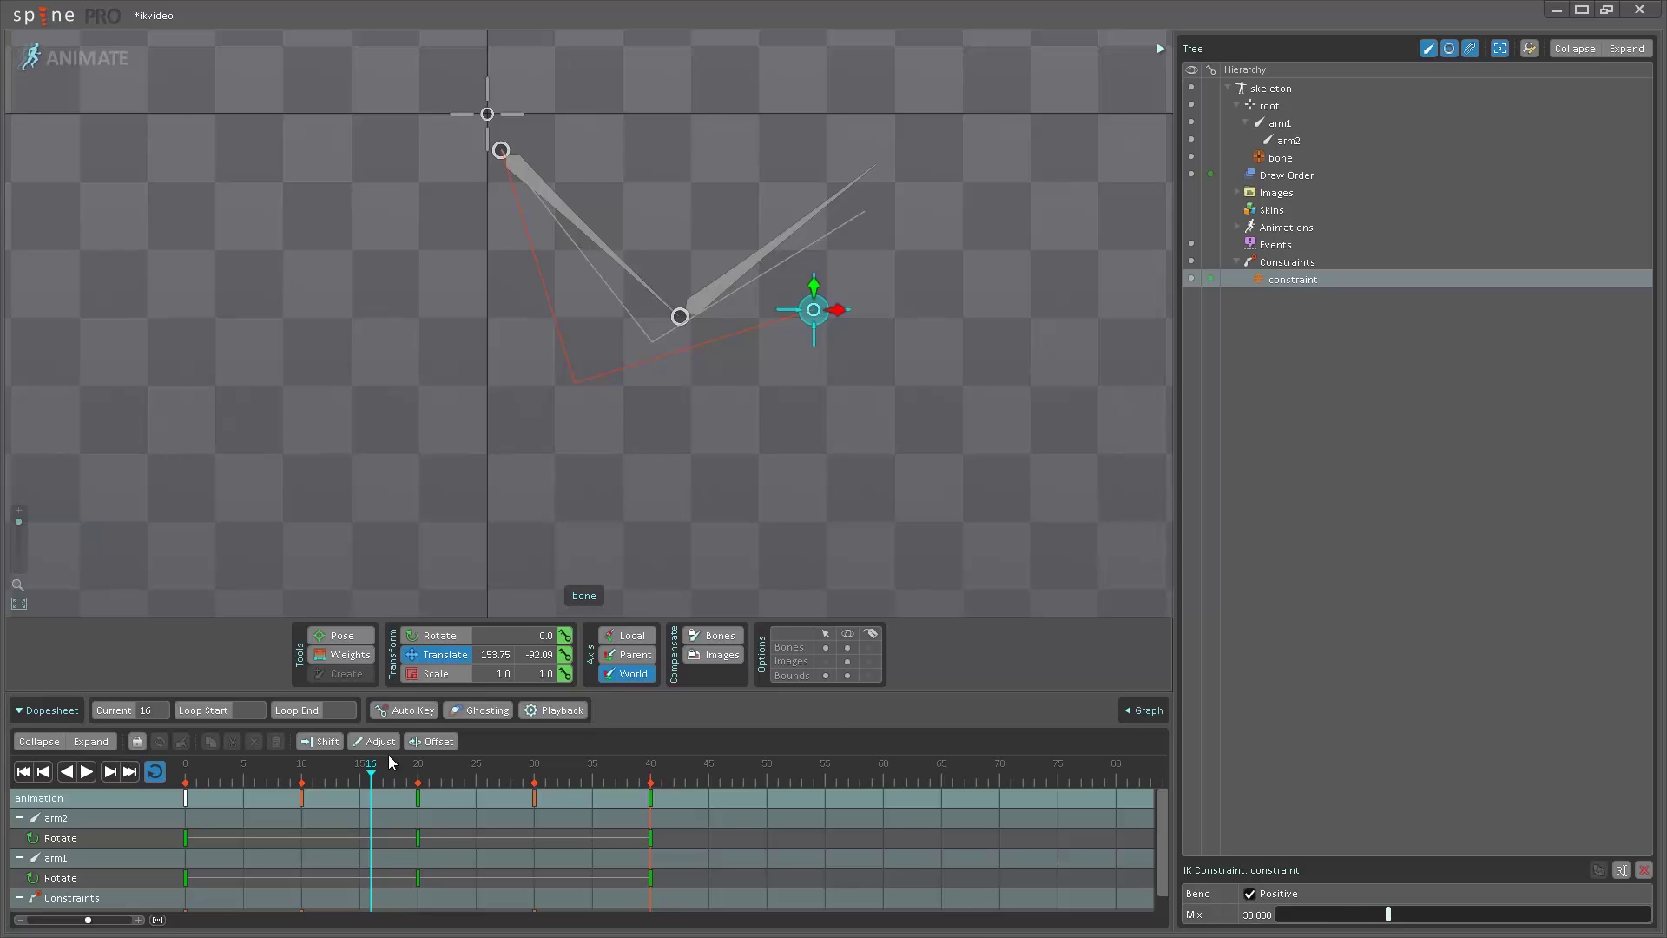
drag(373, 775, 535, 777)
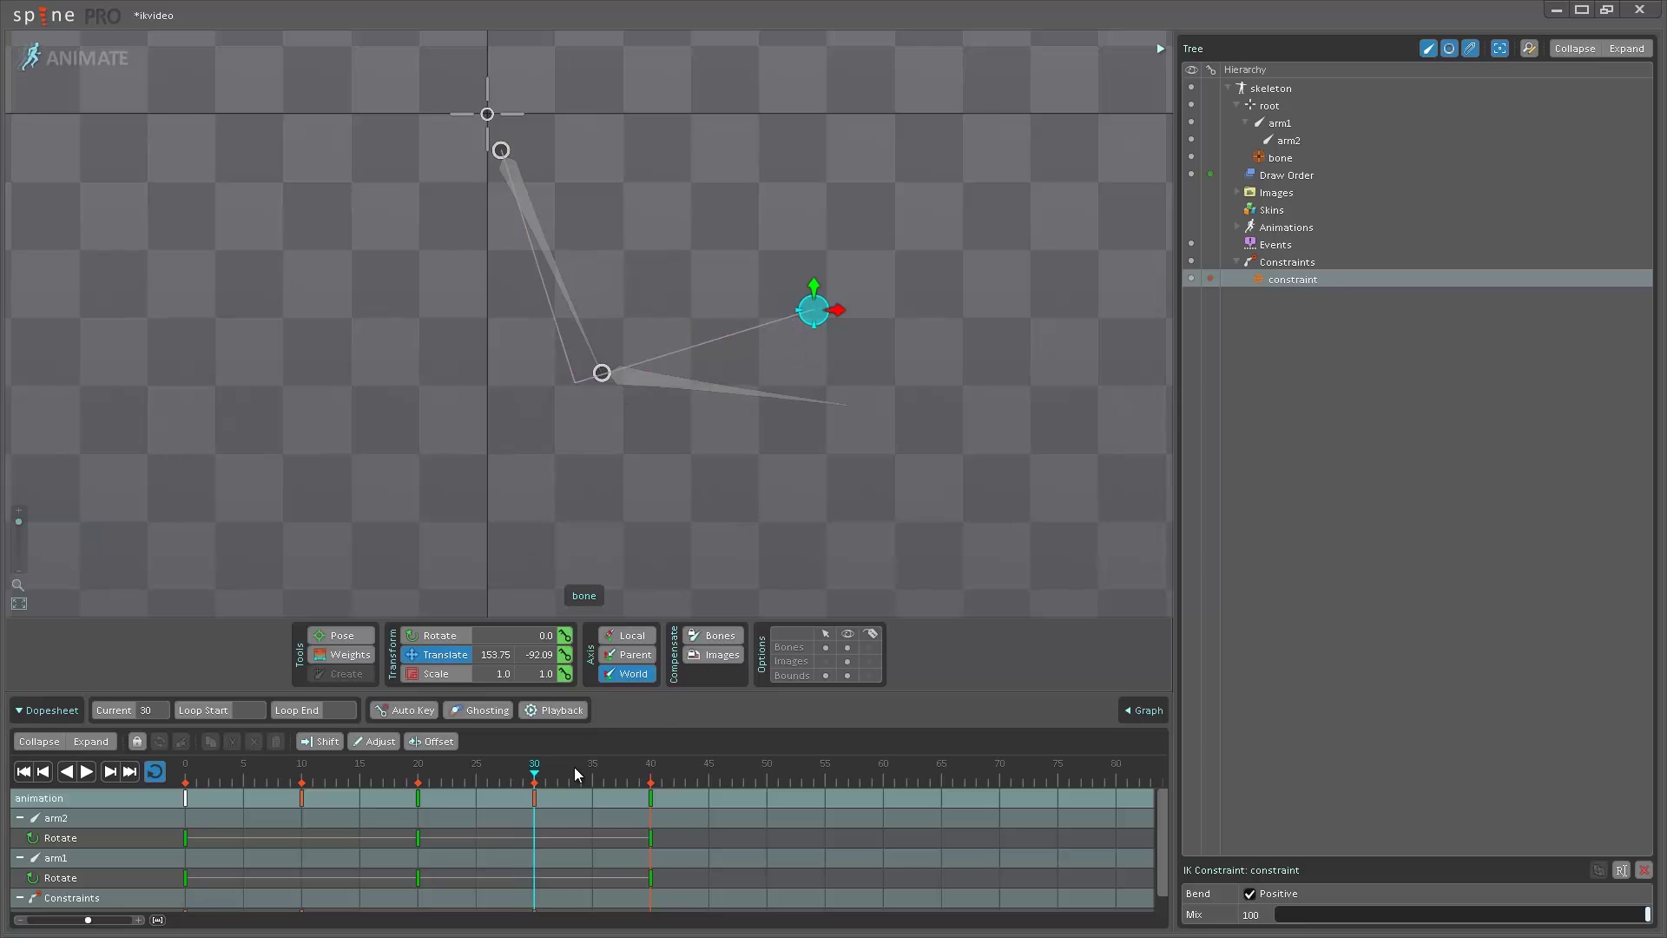
mouse_move(540, 773)
mouse_down()
mouse_move(633, 772)
mouse_move(535, 773)
mouse_move(569, 773)
mouse_up()
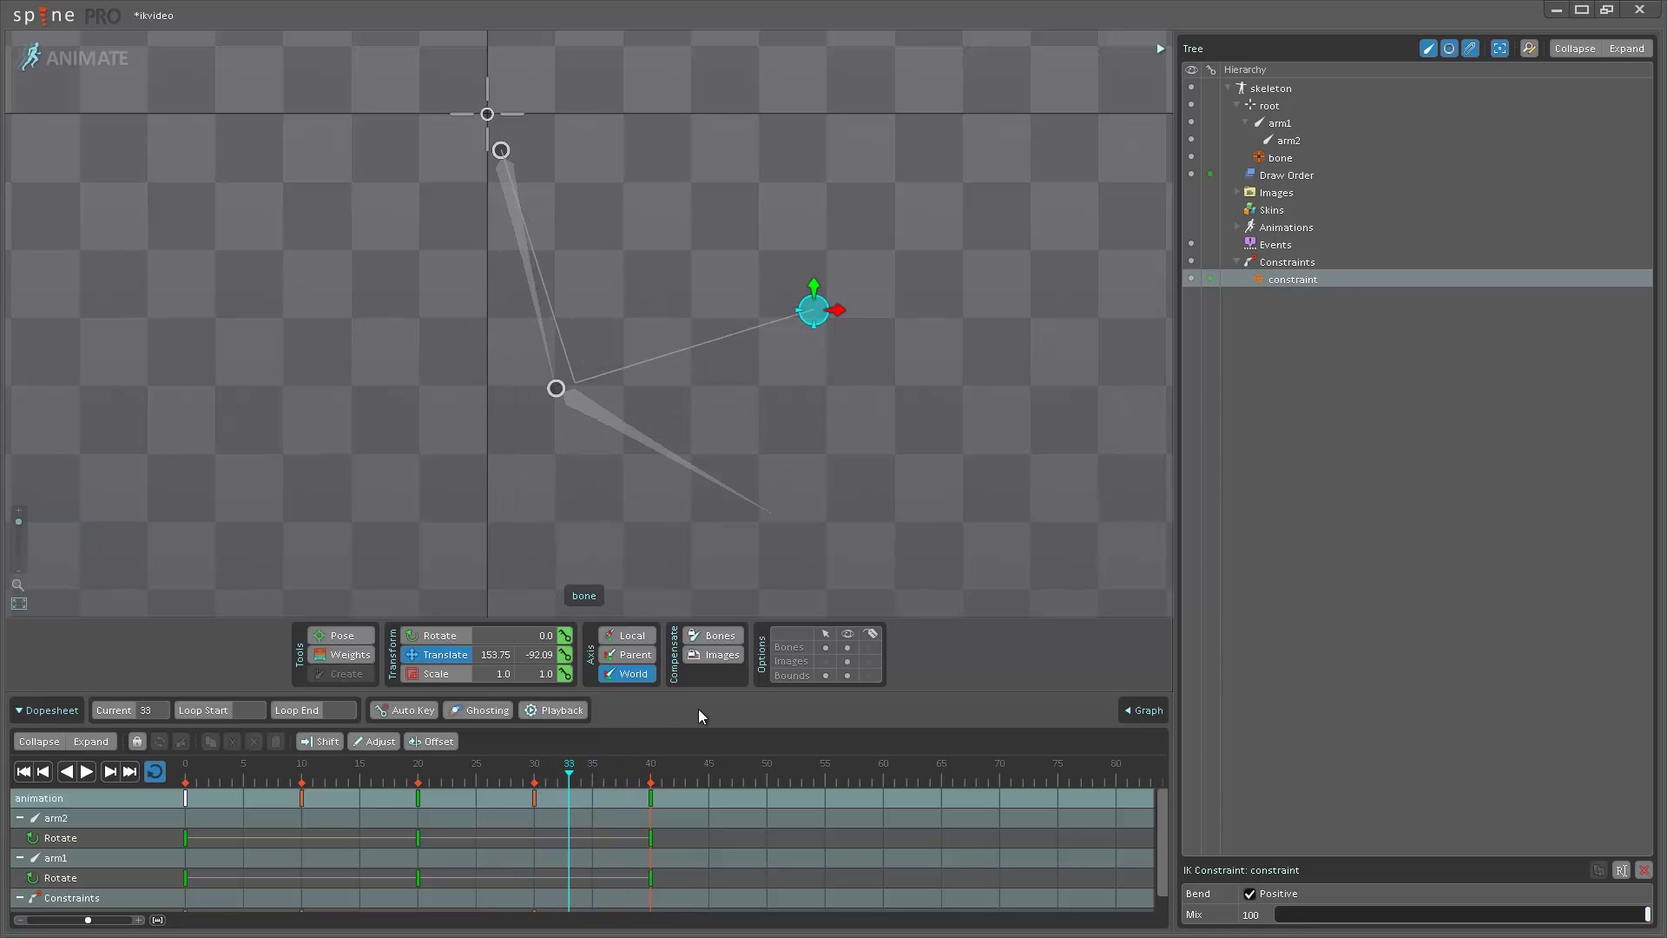
click(1190, 279)
key(space)
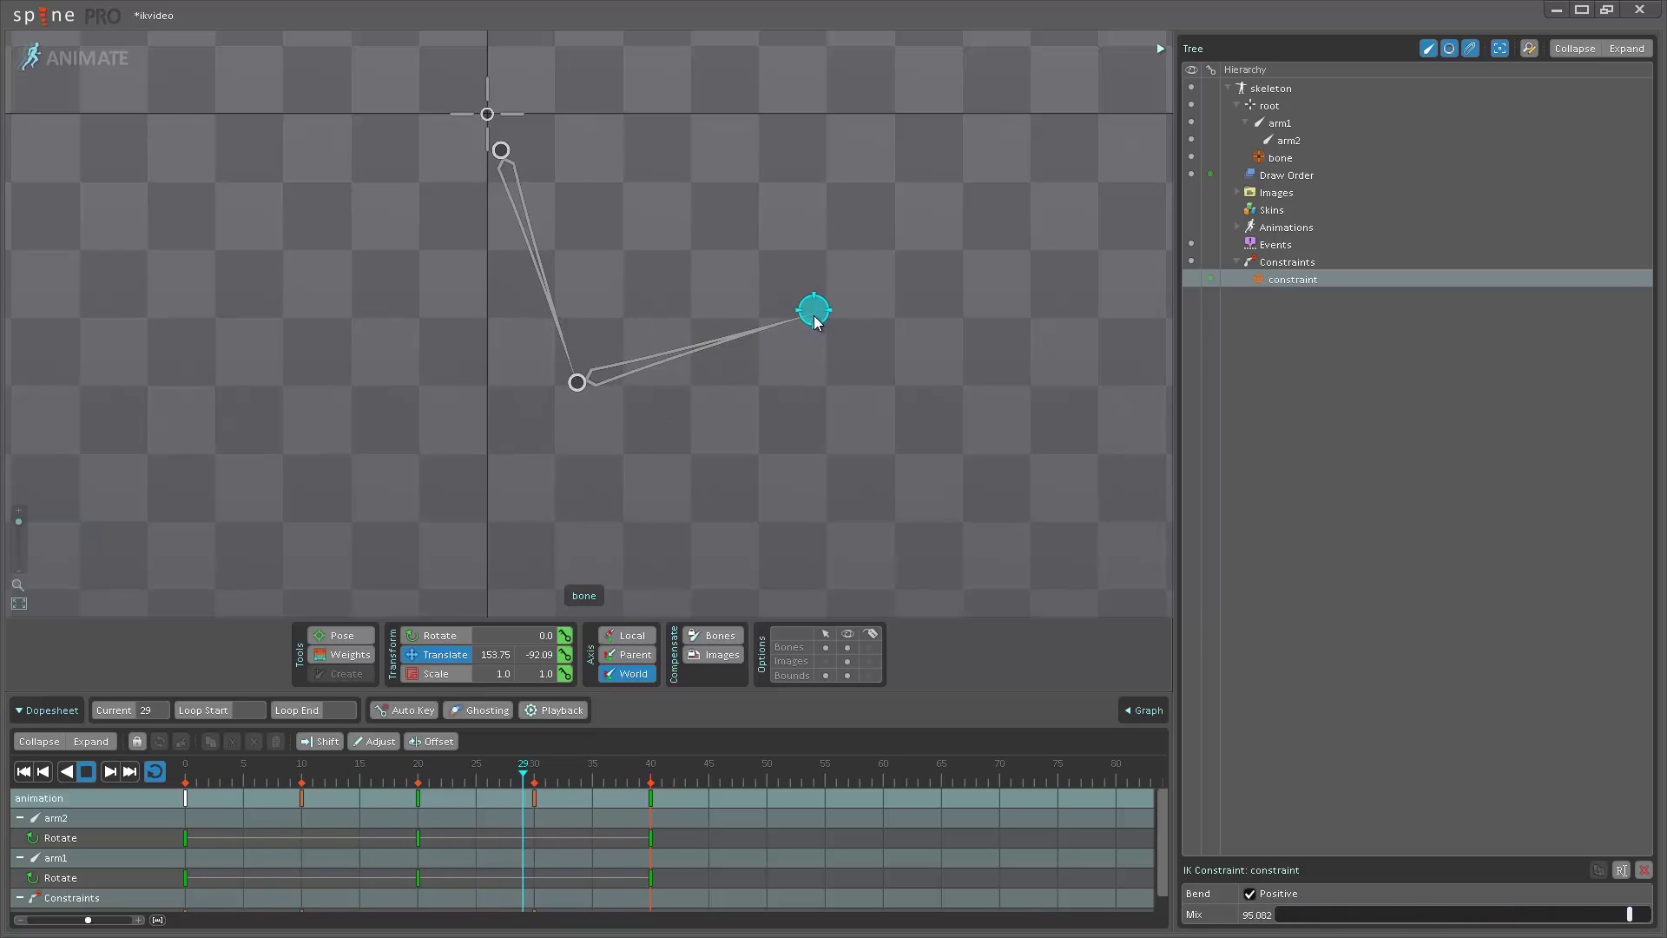
drag(622, 771, 182, 773)
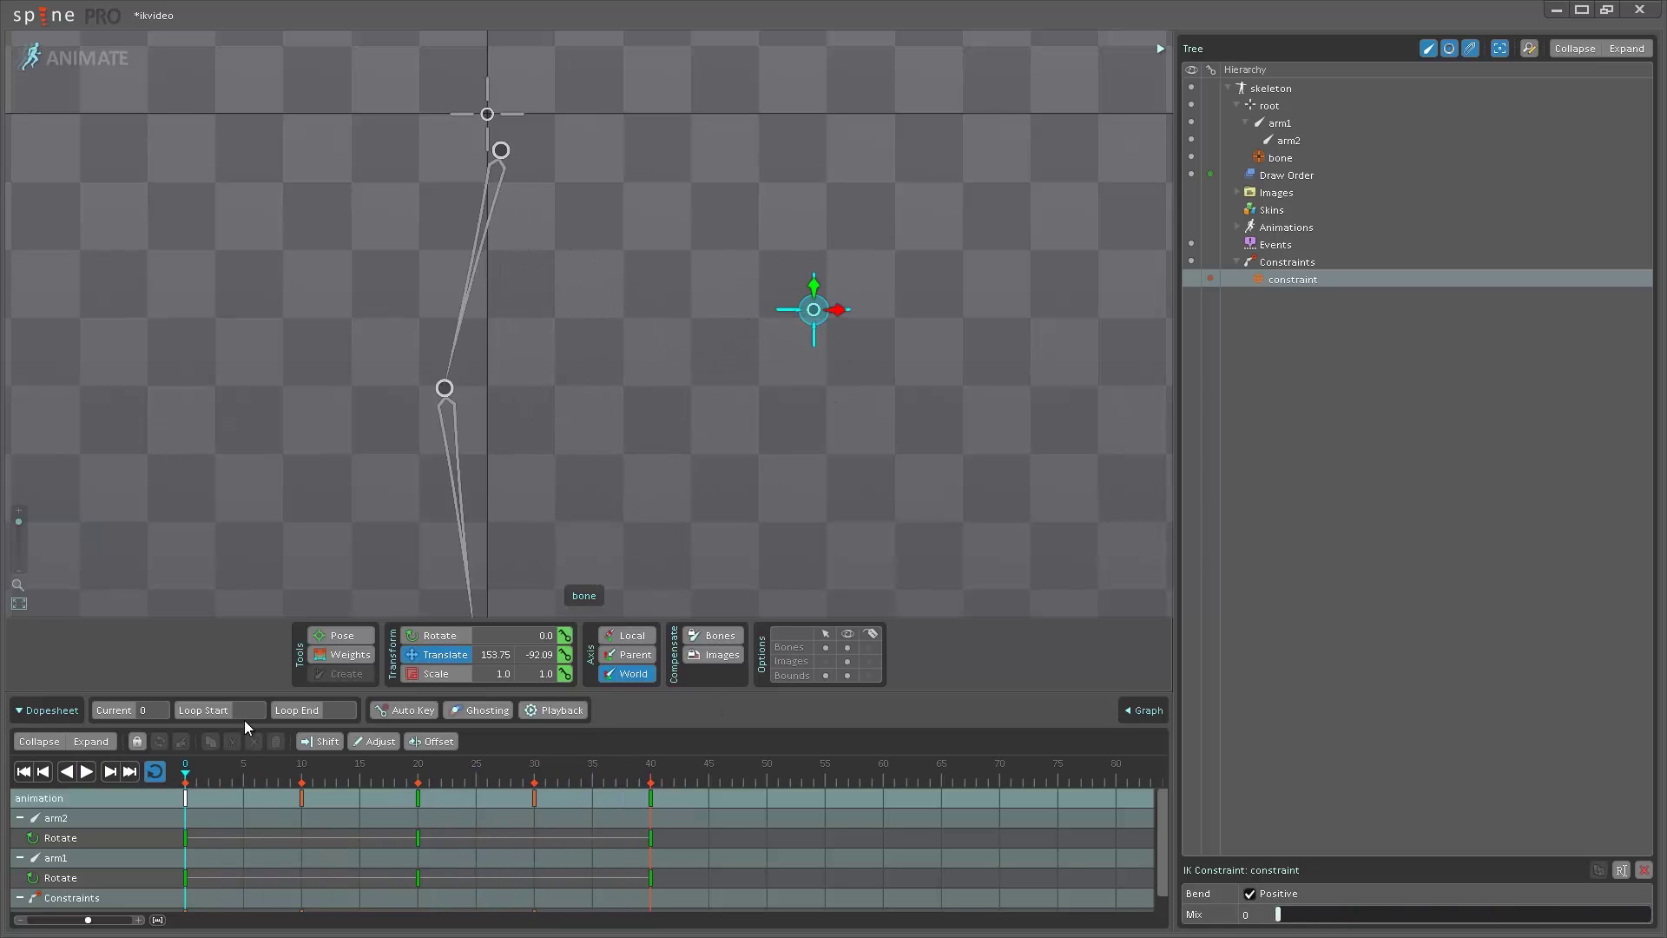
Open the recent velocihorn project, discarding the arm project's unsaved changes
click(45, 15)
mouse_move(104, 75)
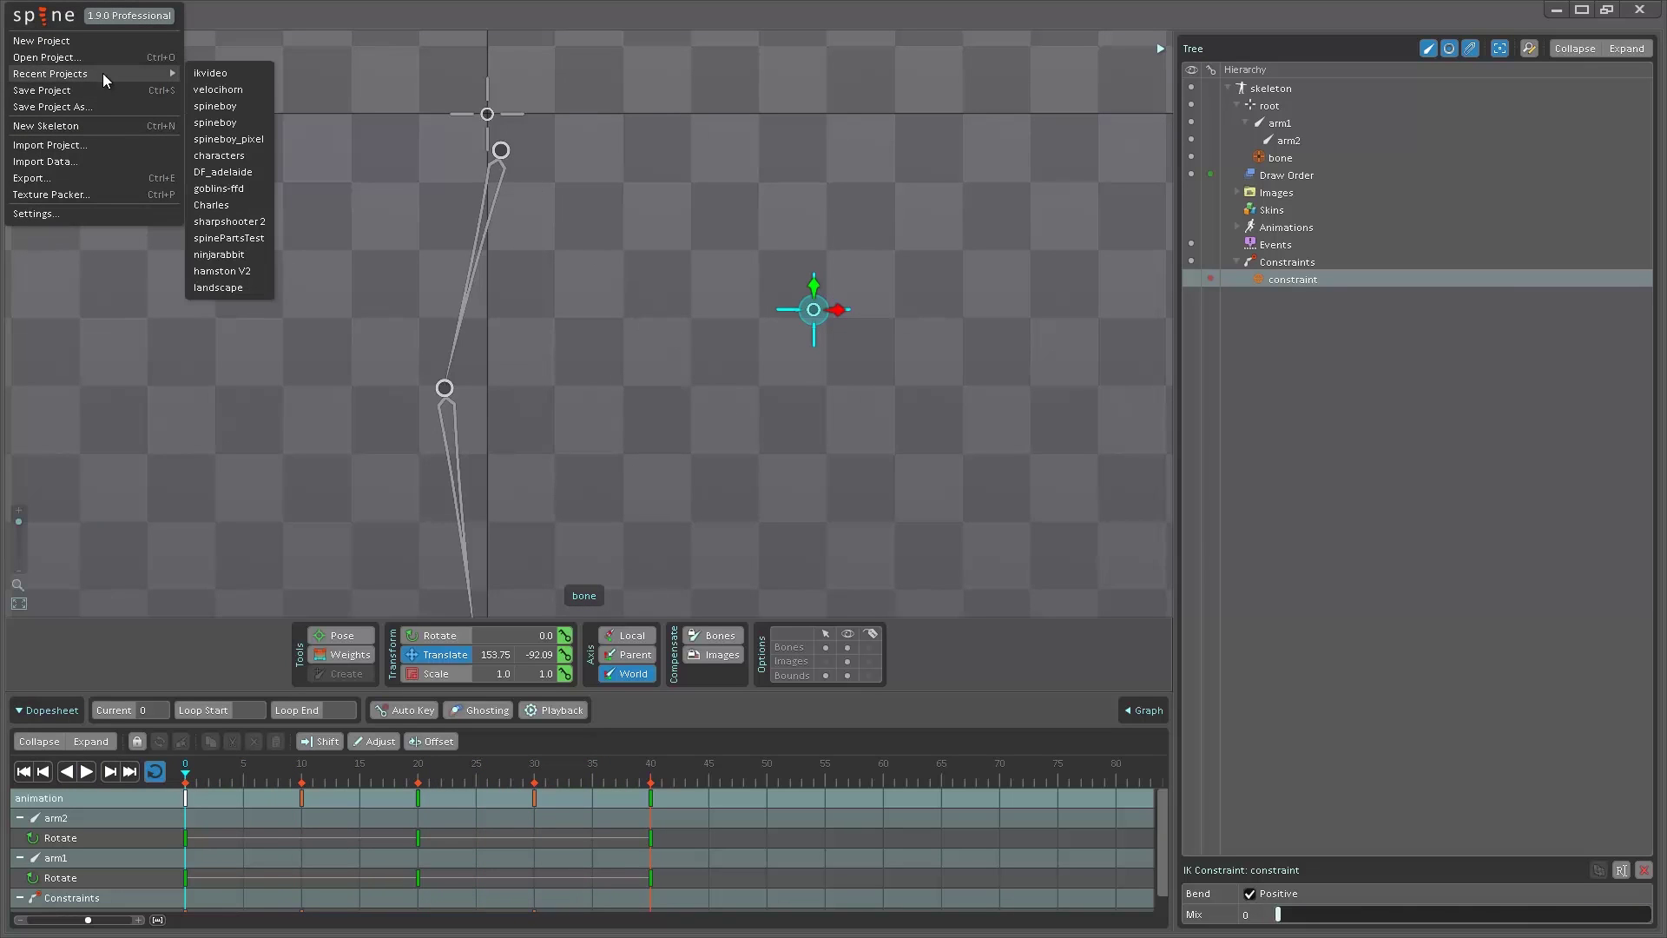
click(224, 89)
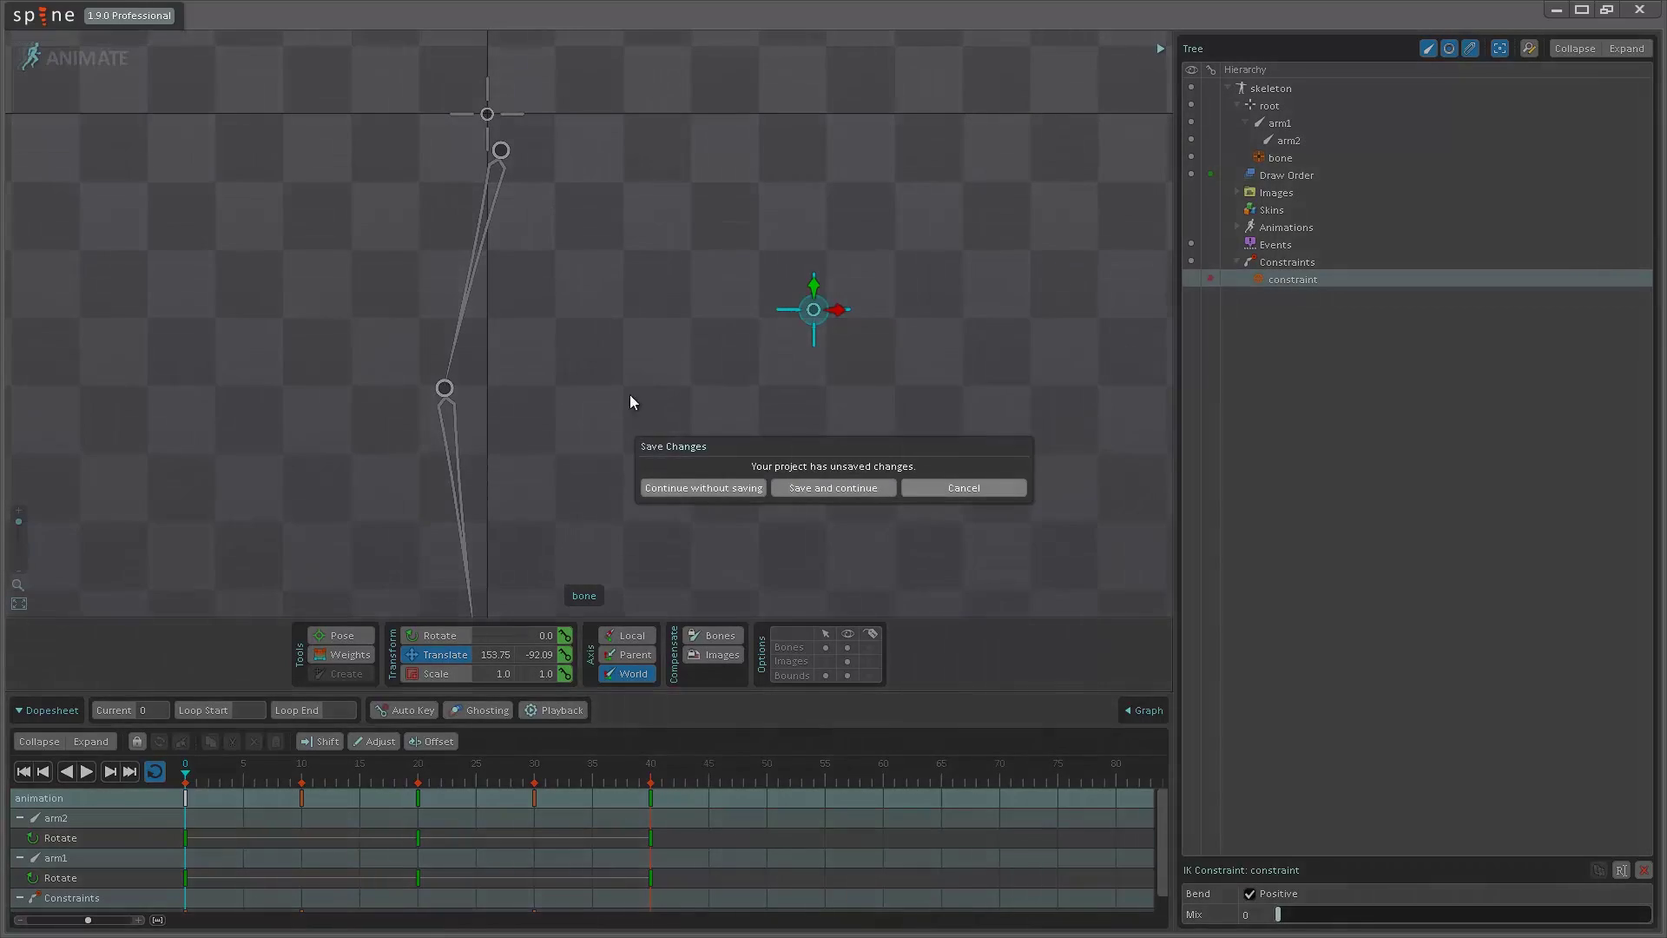
click(706, 488)
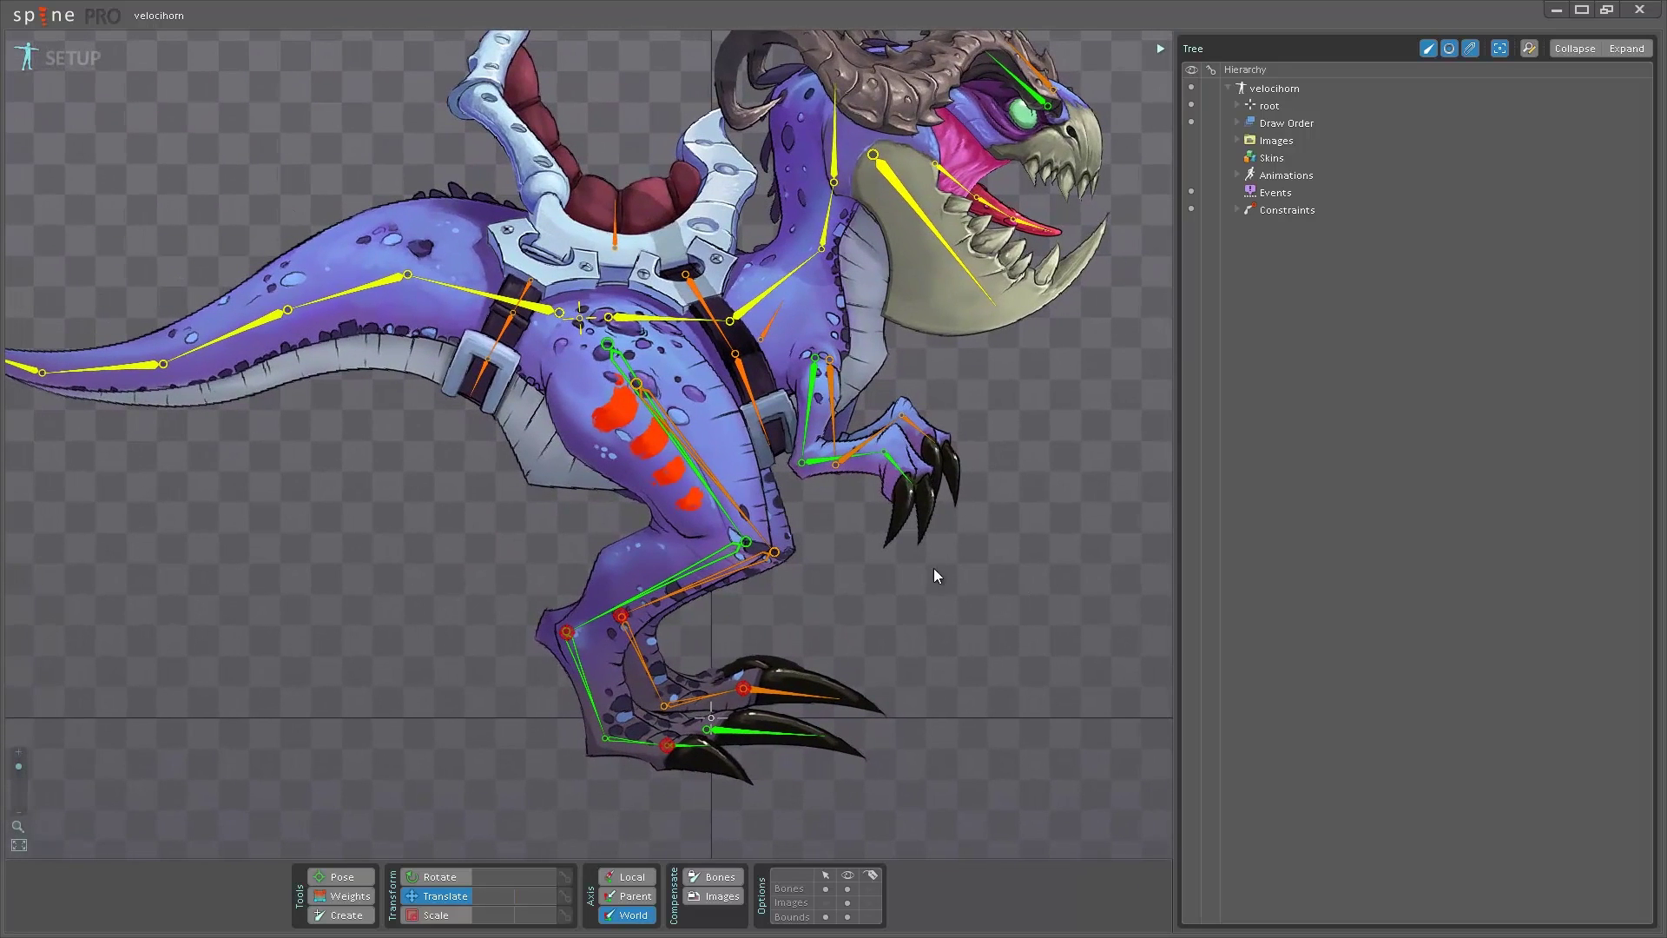
Move the front_leg_goal to test how front_leg1 and front_leg2 bend, then undo
click(615, 357)
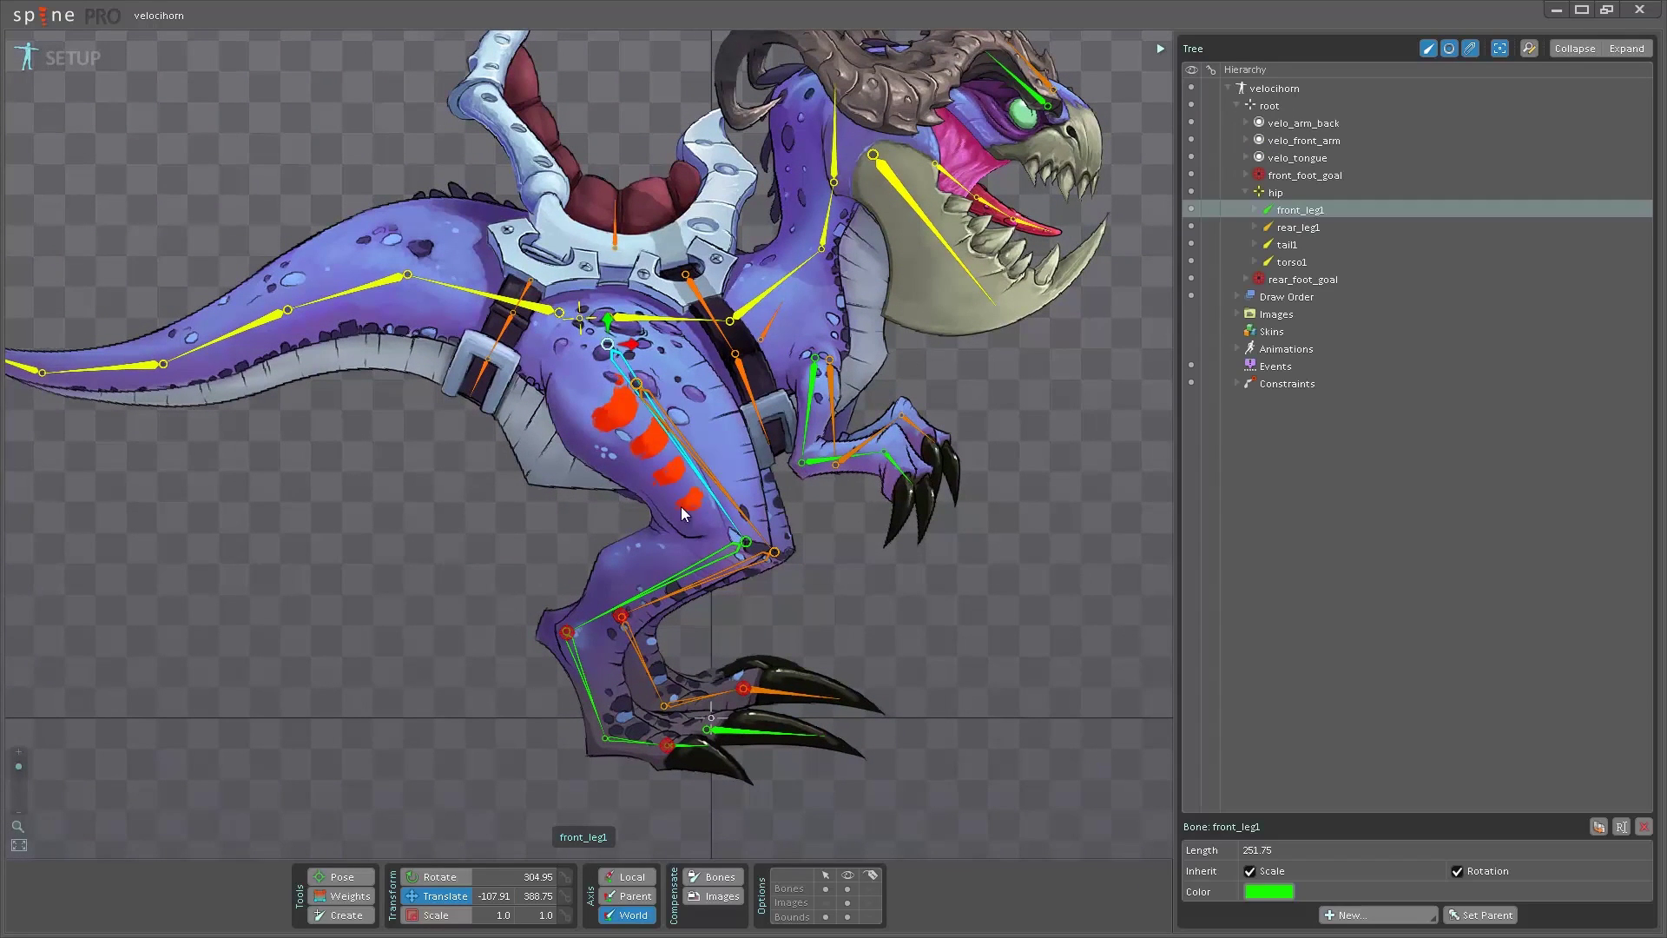
ctrl+click(724, 559)
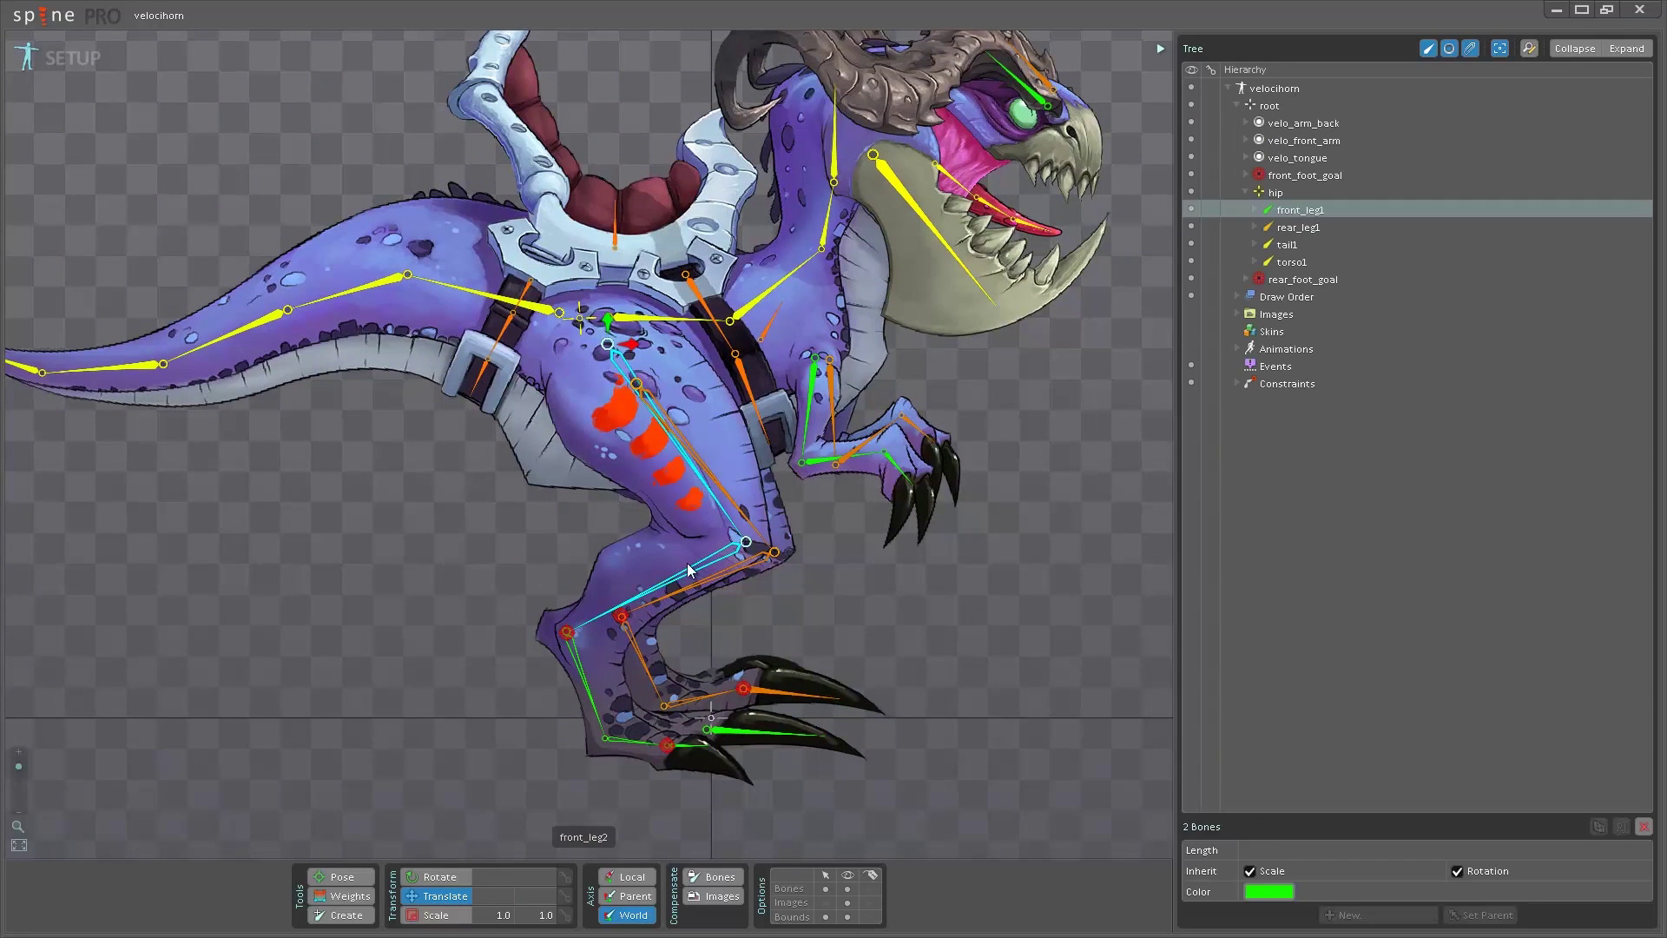
click(568, 634)
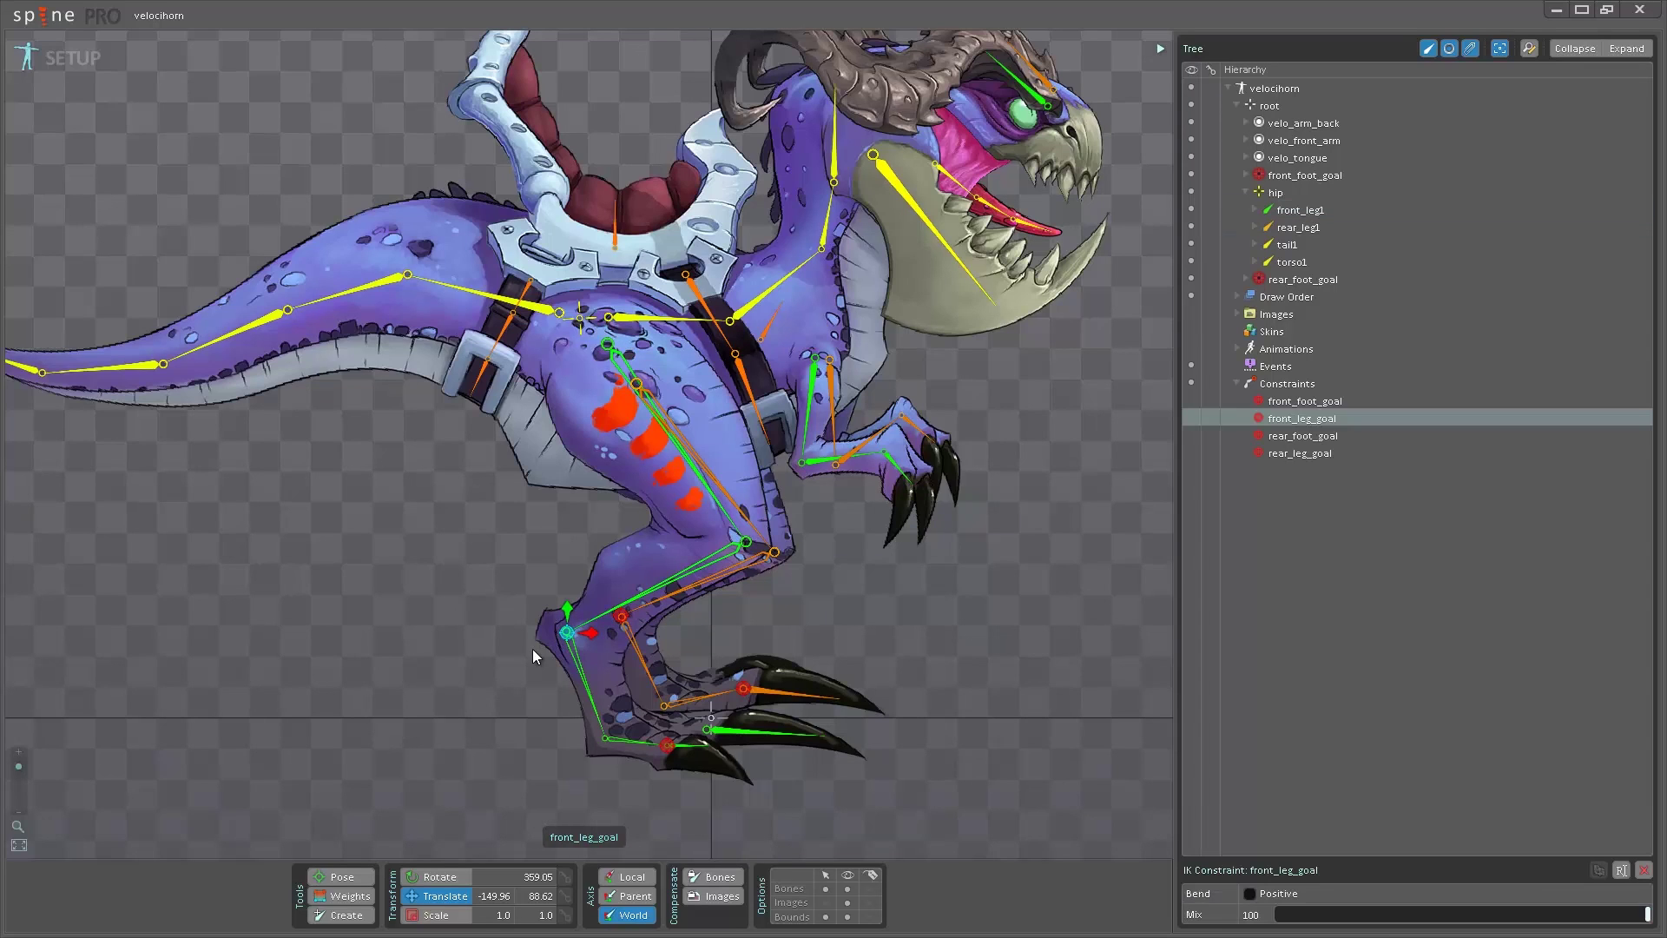
drag(567, 657, 481, 639)
key(ctrl+z)
Move the front_foot_goal to test the front leg's bend, then undo
click(667, 746)
click(595, 695)
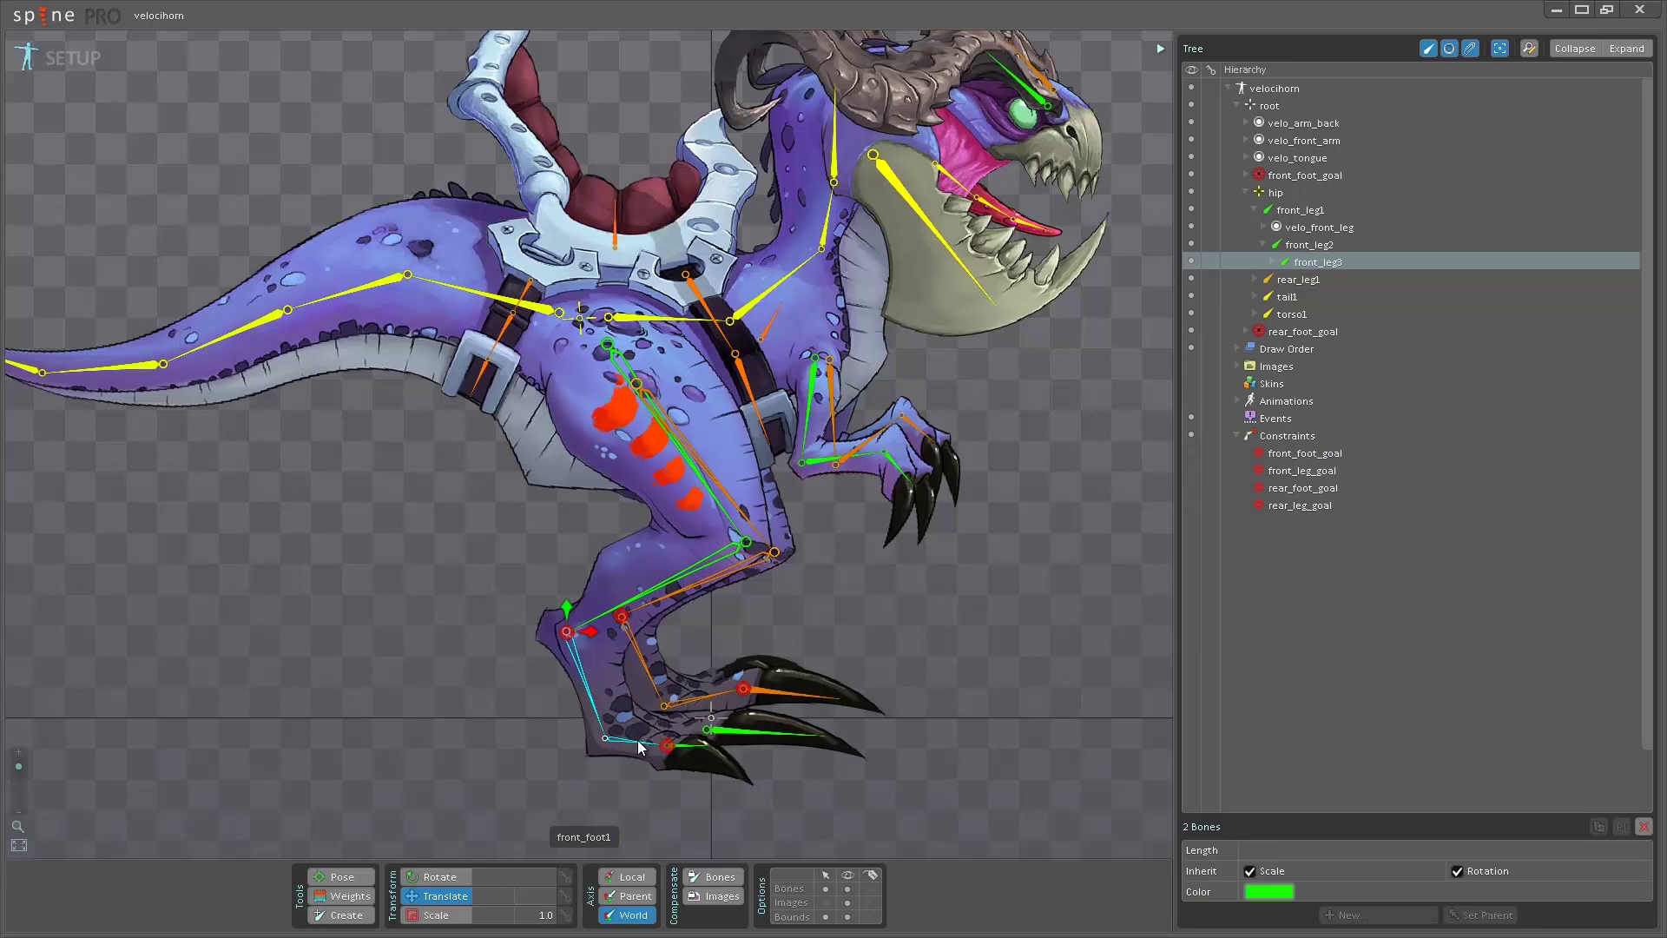
click(667, 749)
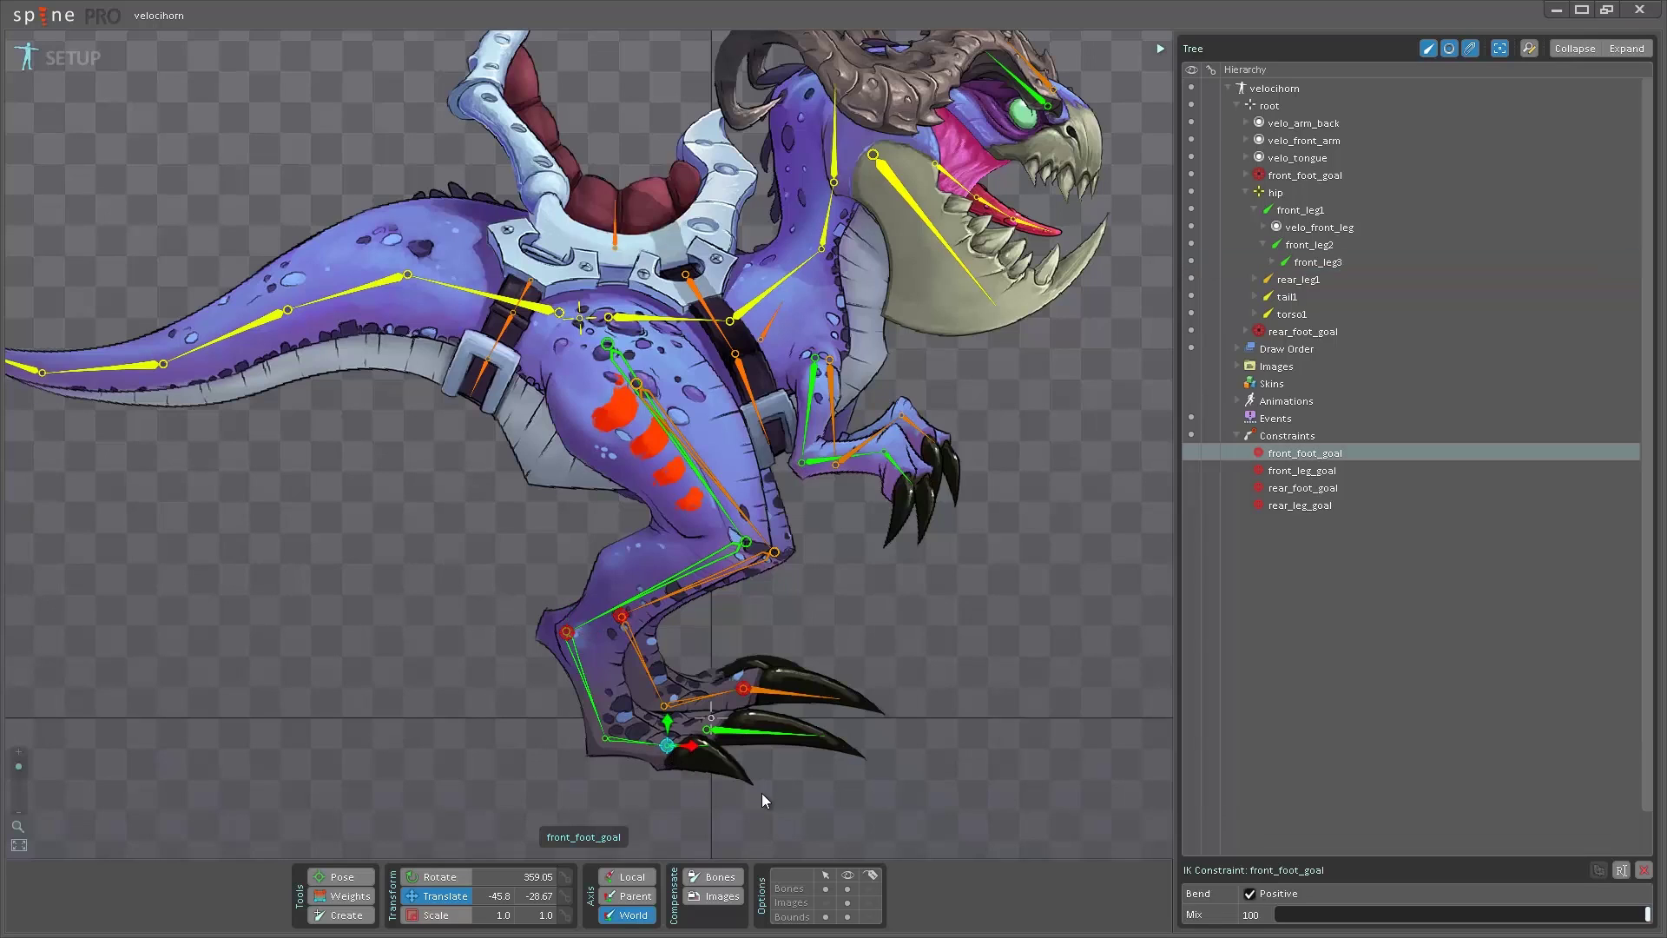
drag(763, 794, 727, 757)
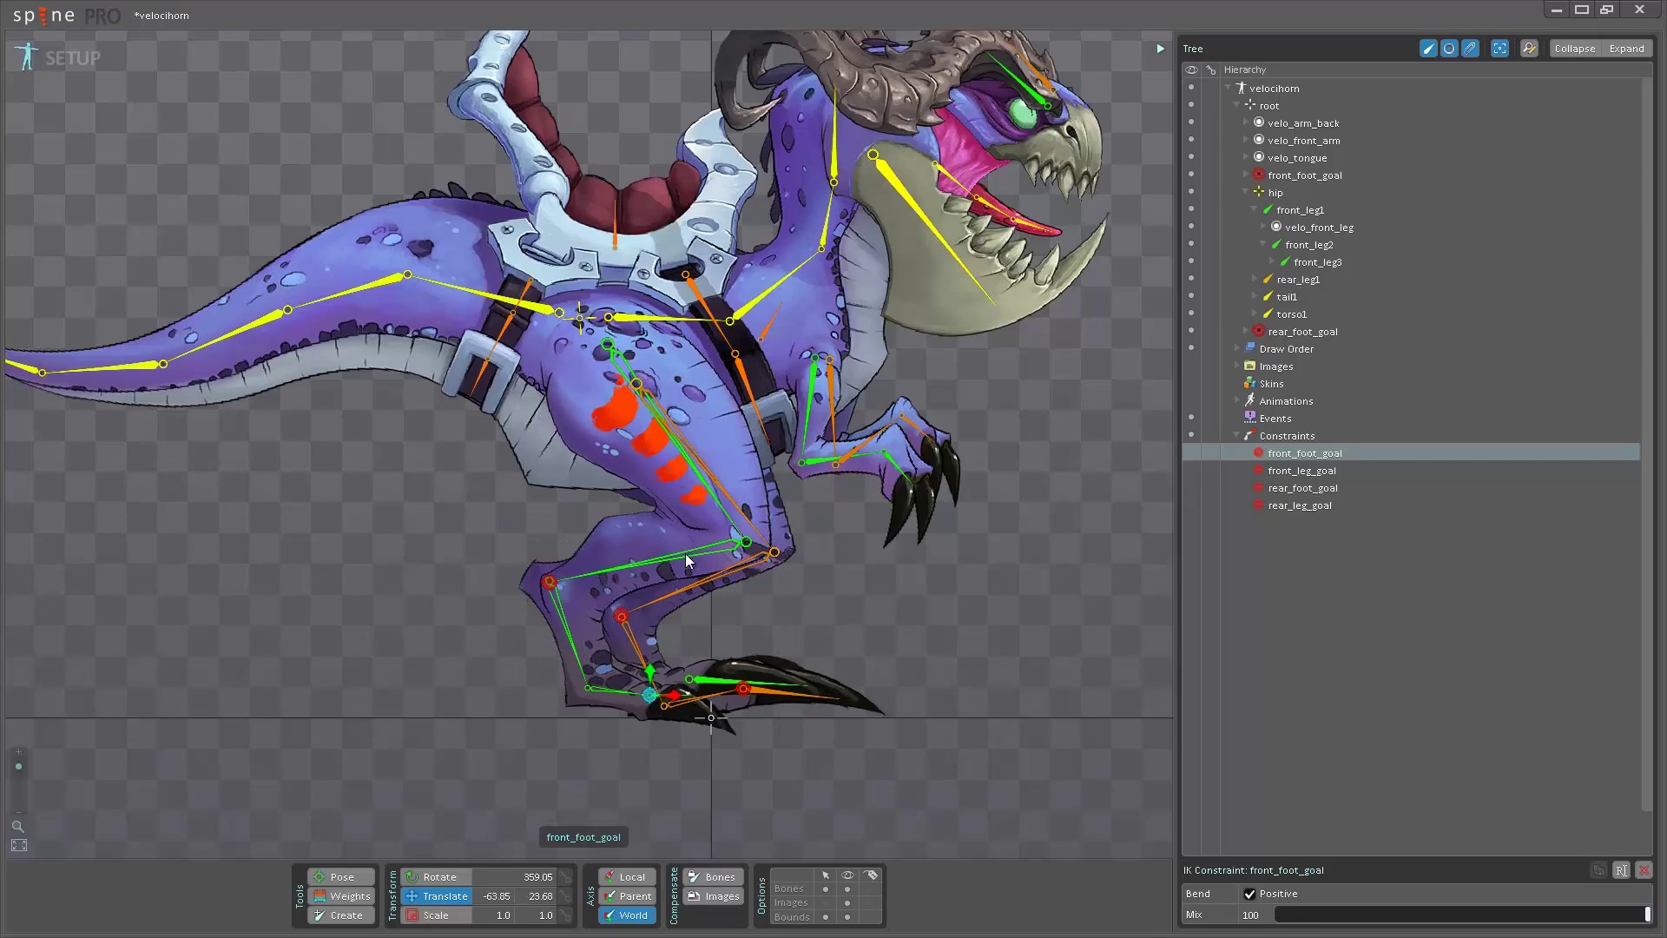
key(ctrl+z)
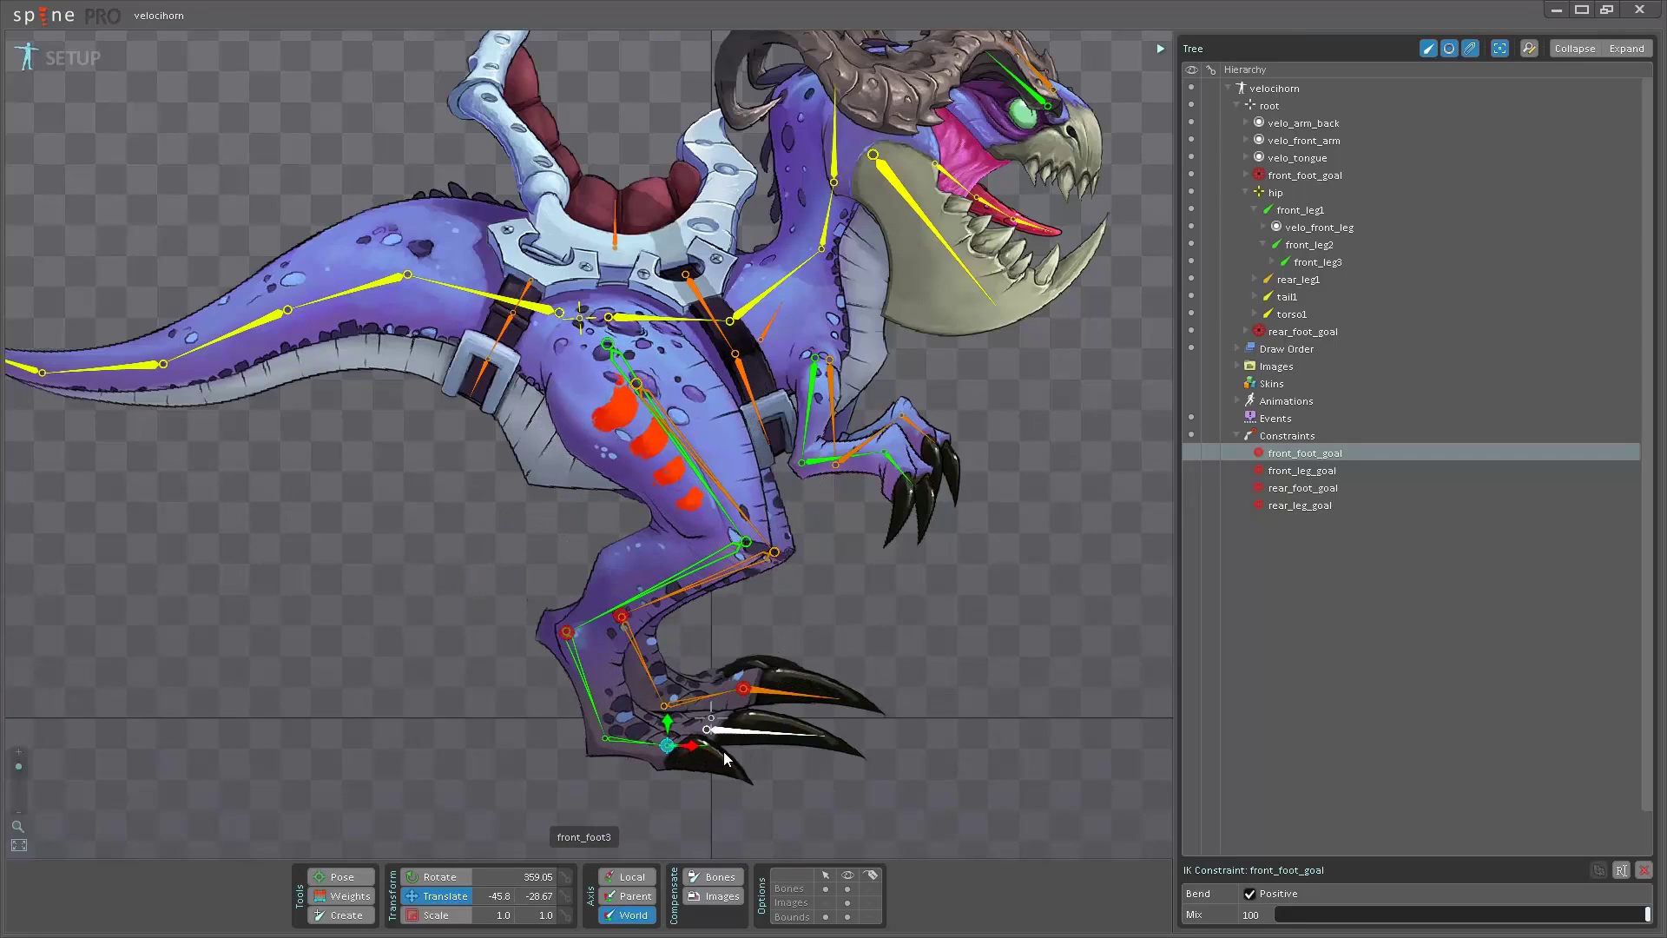
Rotate the front_foot_goal to test the foot, then undo
click(567, 634)
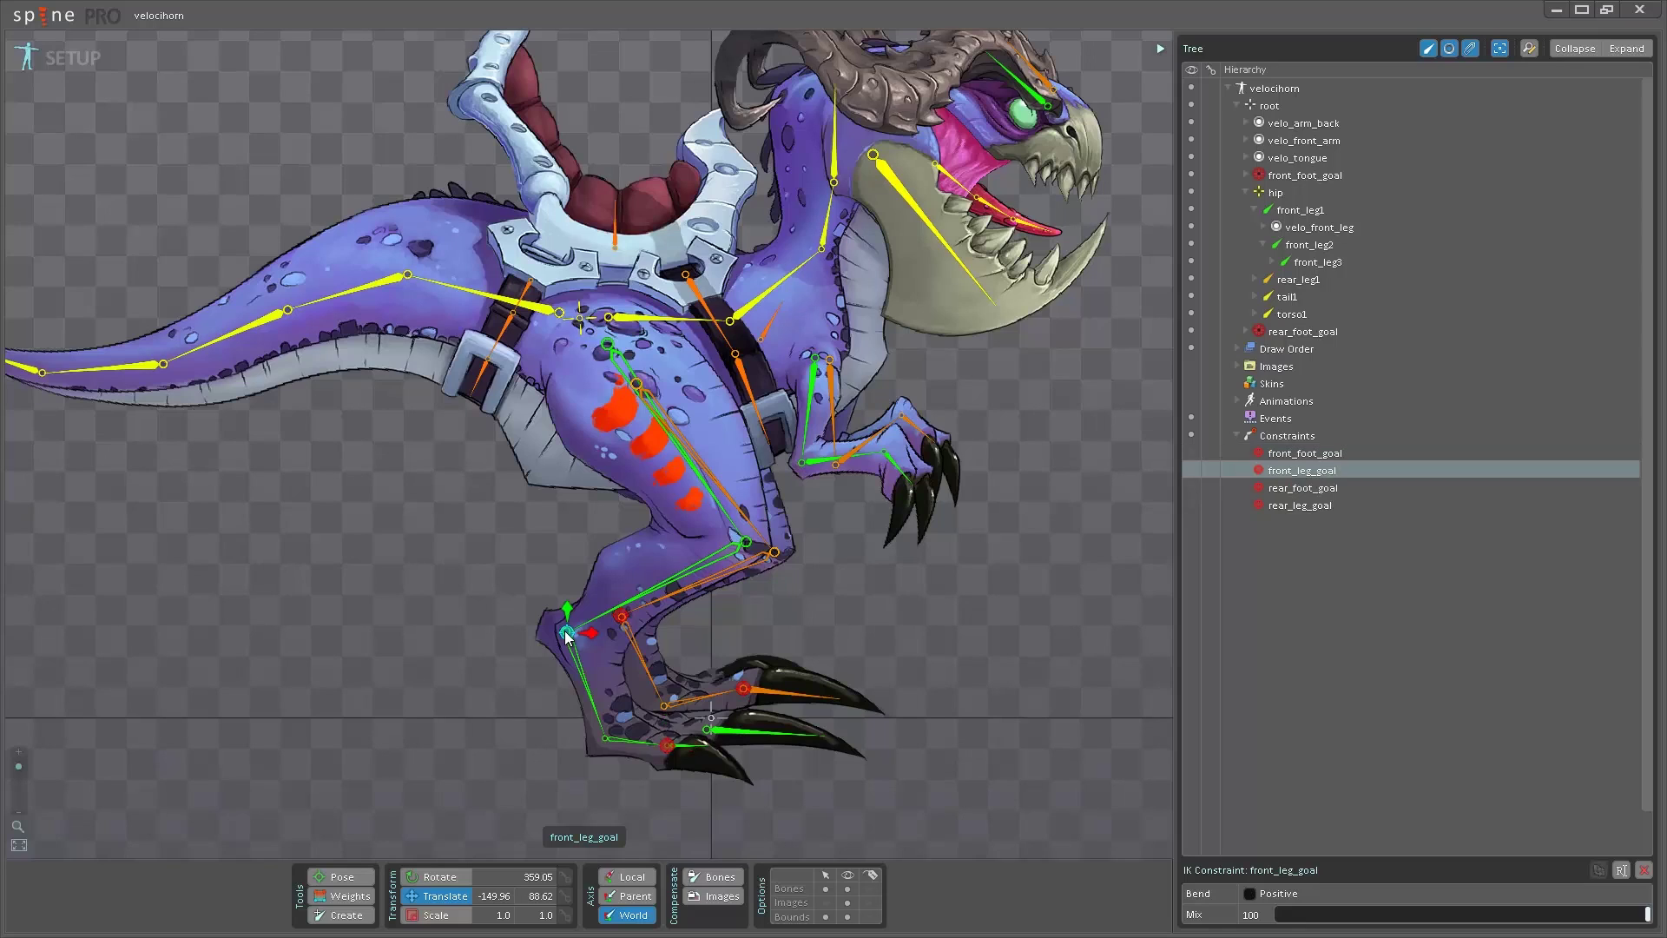
click(667, 746)
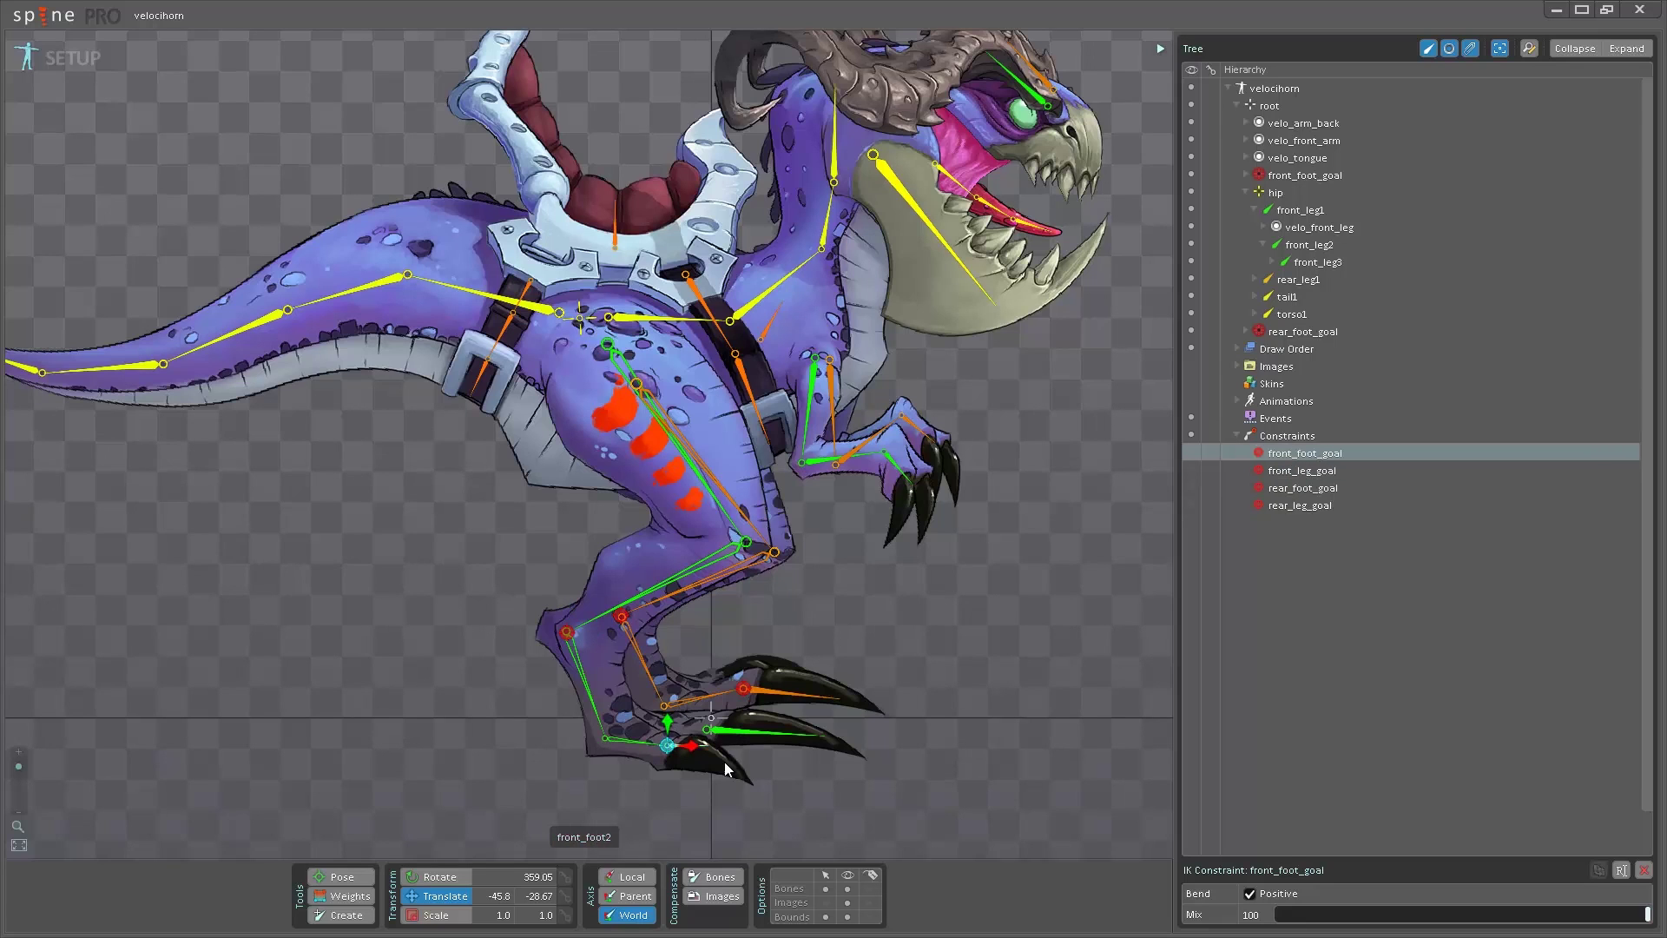
drag(940, 632, 993, 756)
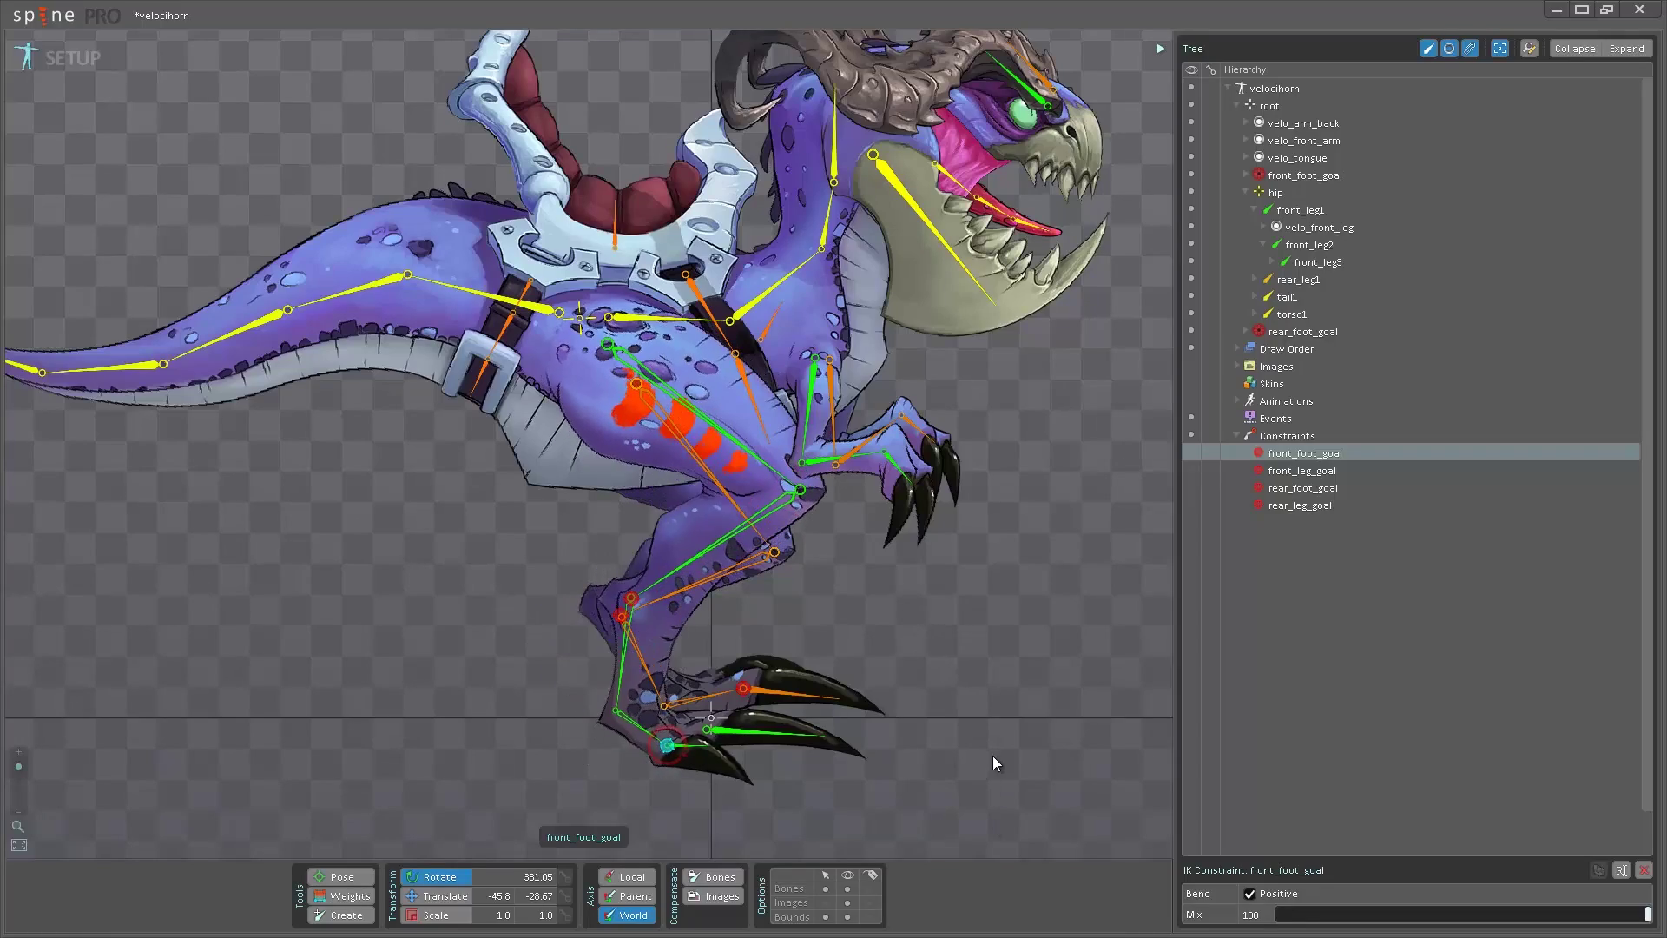
key(ctrl+z)
Play the velocihorn walk in Animate mode to watch the front foot stay planted, then return to Setup
click(73, 57)
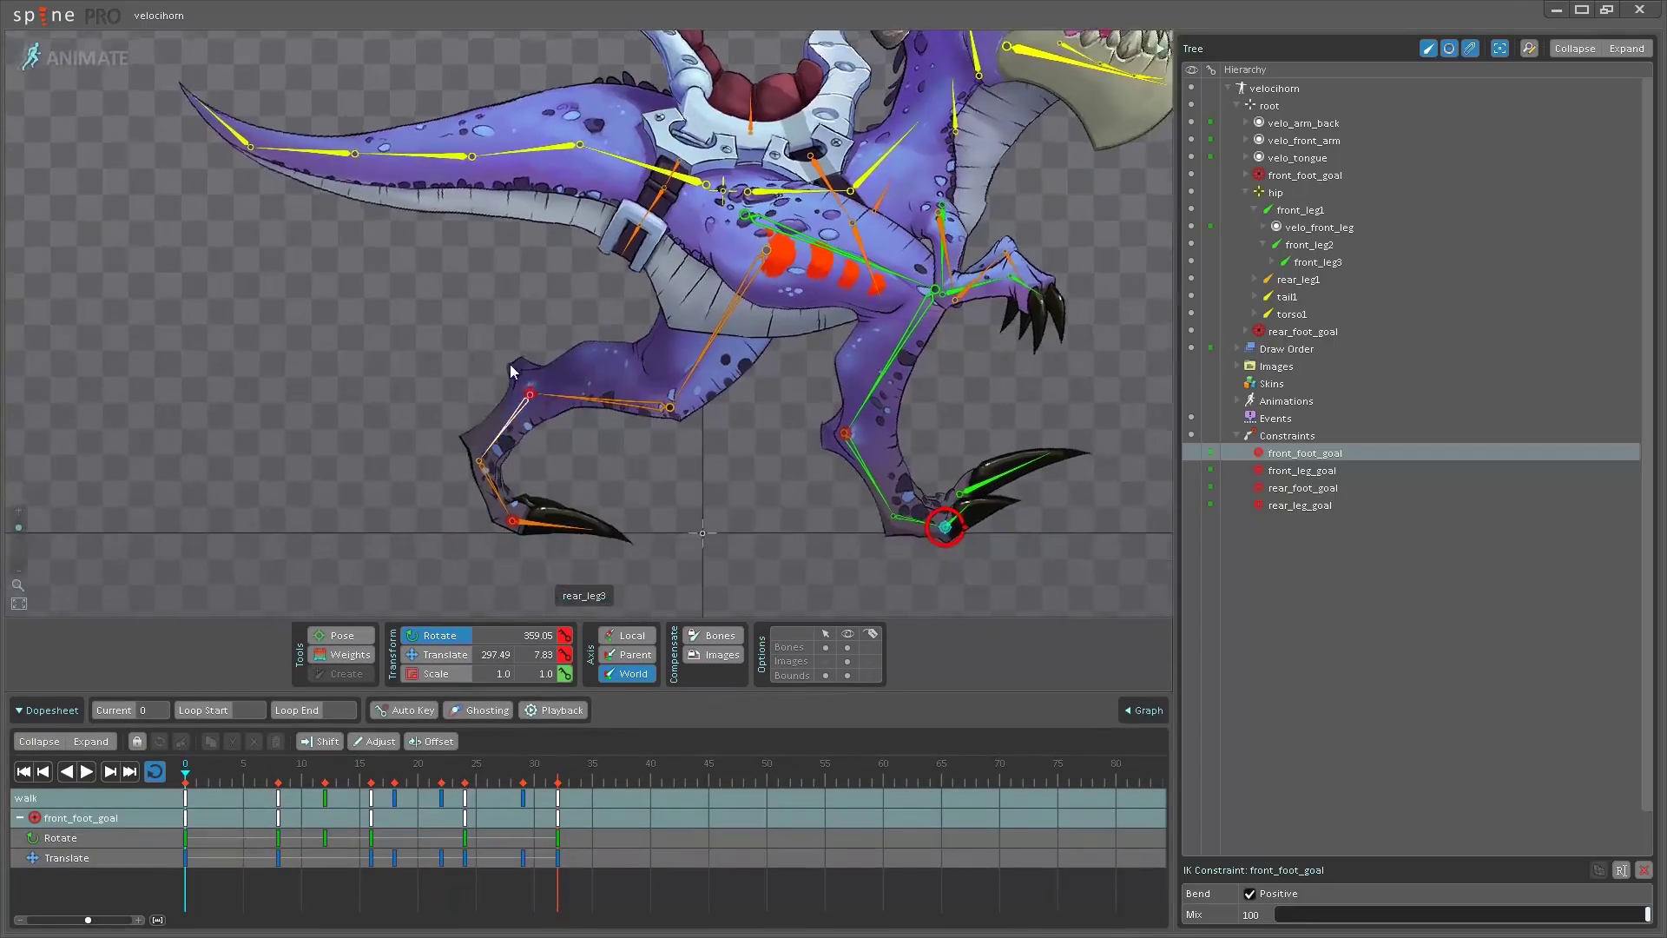
scroll(509, 363, down, 2)
key(space)
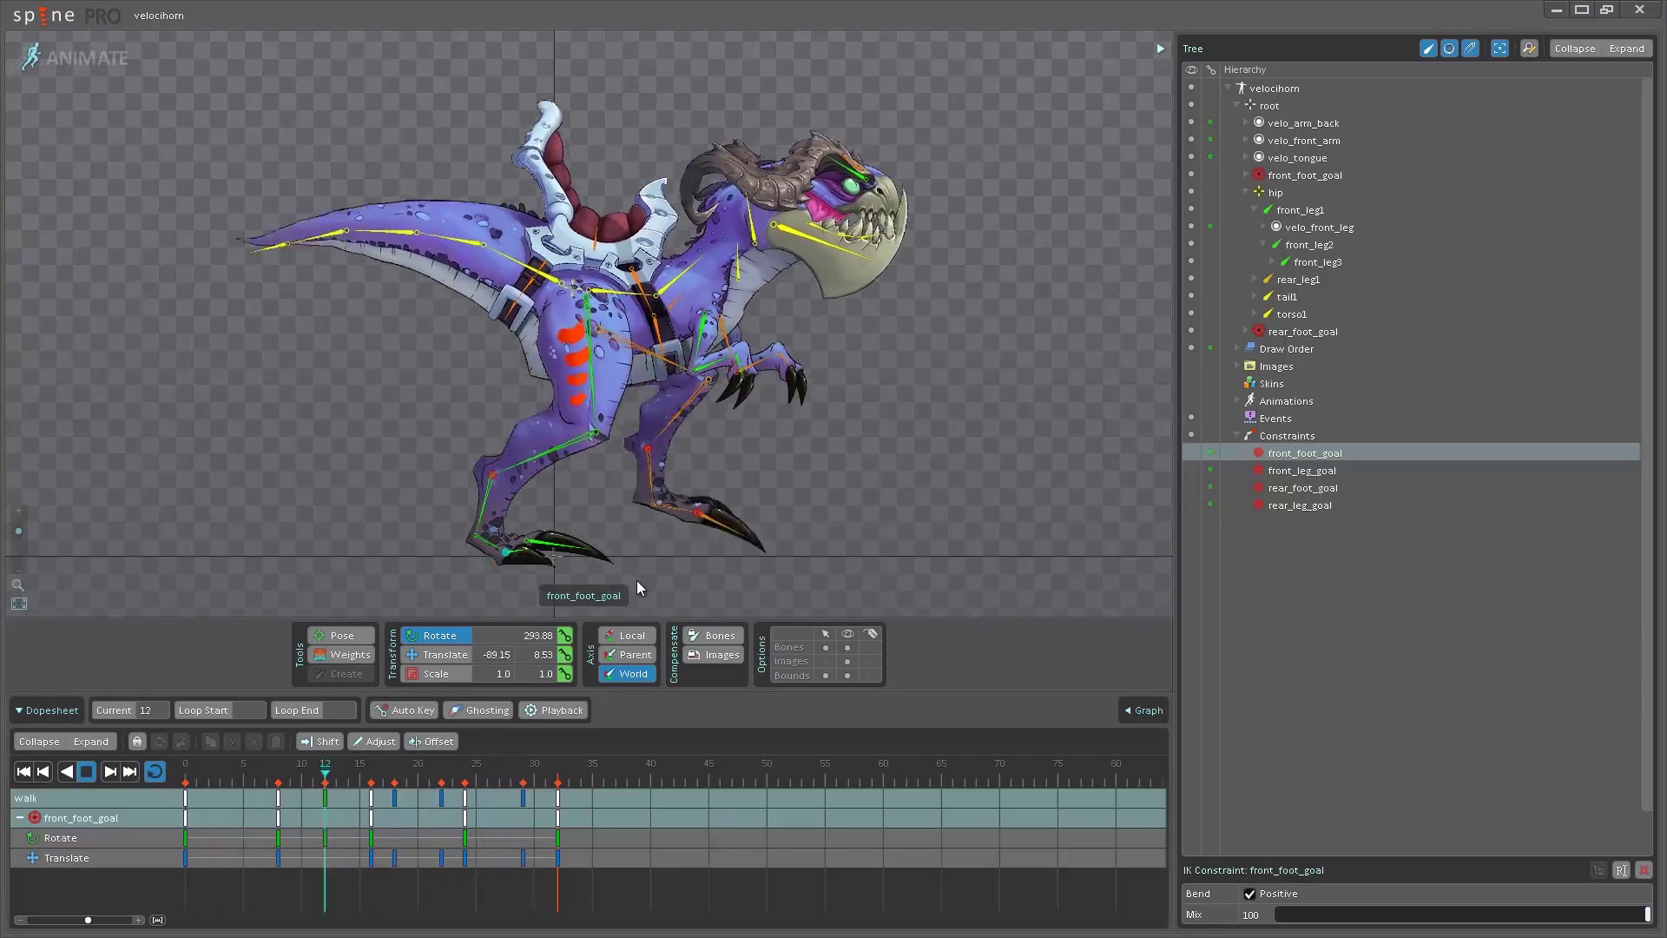
key(space)
key(space)
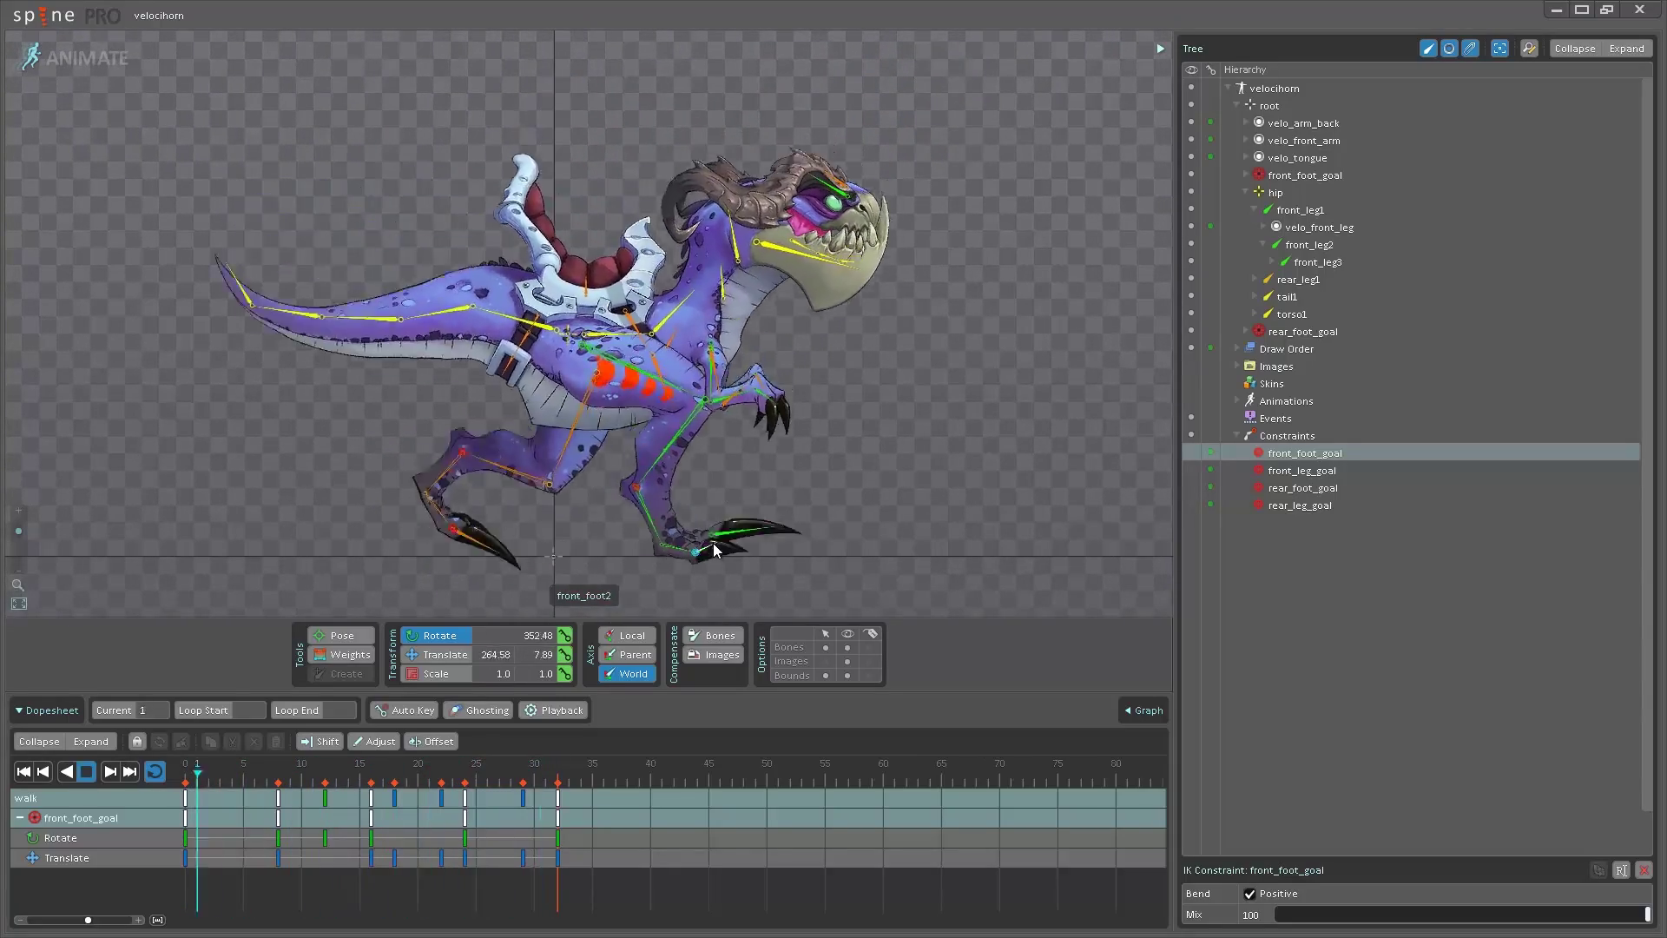
key(space)
key(Tab)
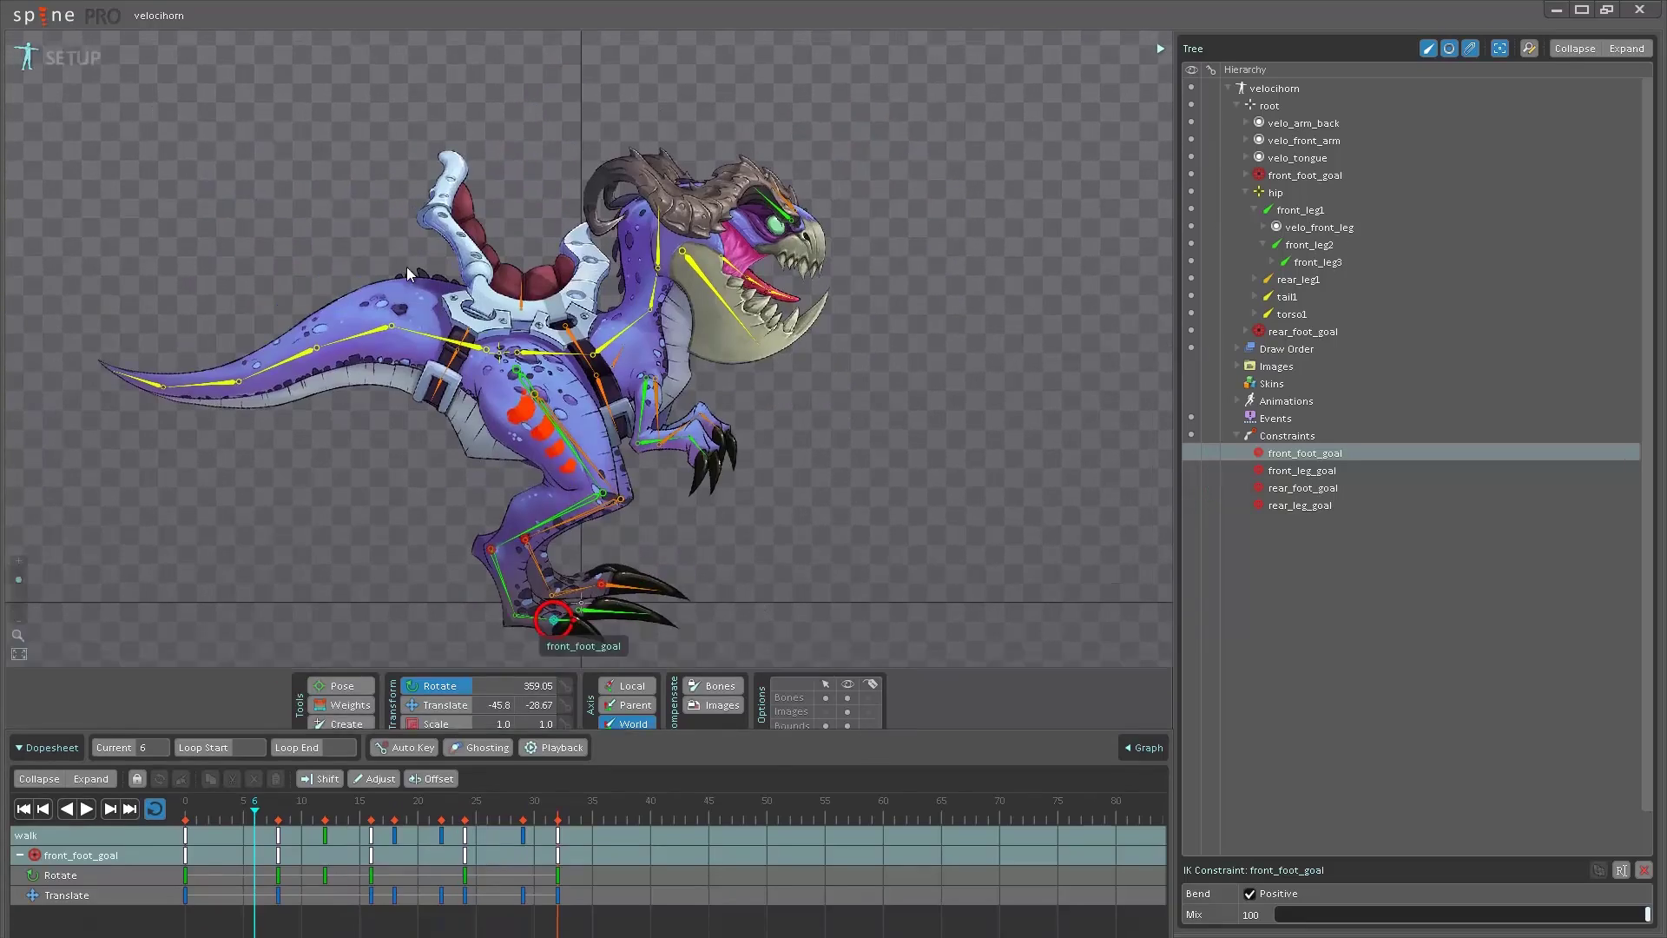
scroll(508, 434, up, 5)
Select the hip bone and rotate it to 352.37 in the setup pose to tilt the raptor
click(508, 434)
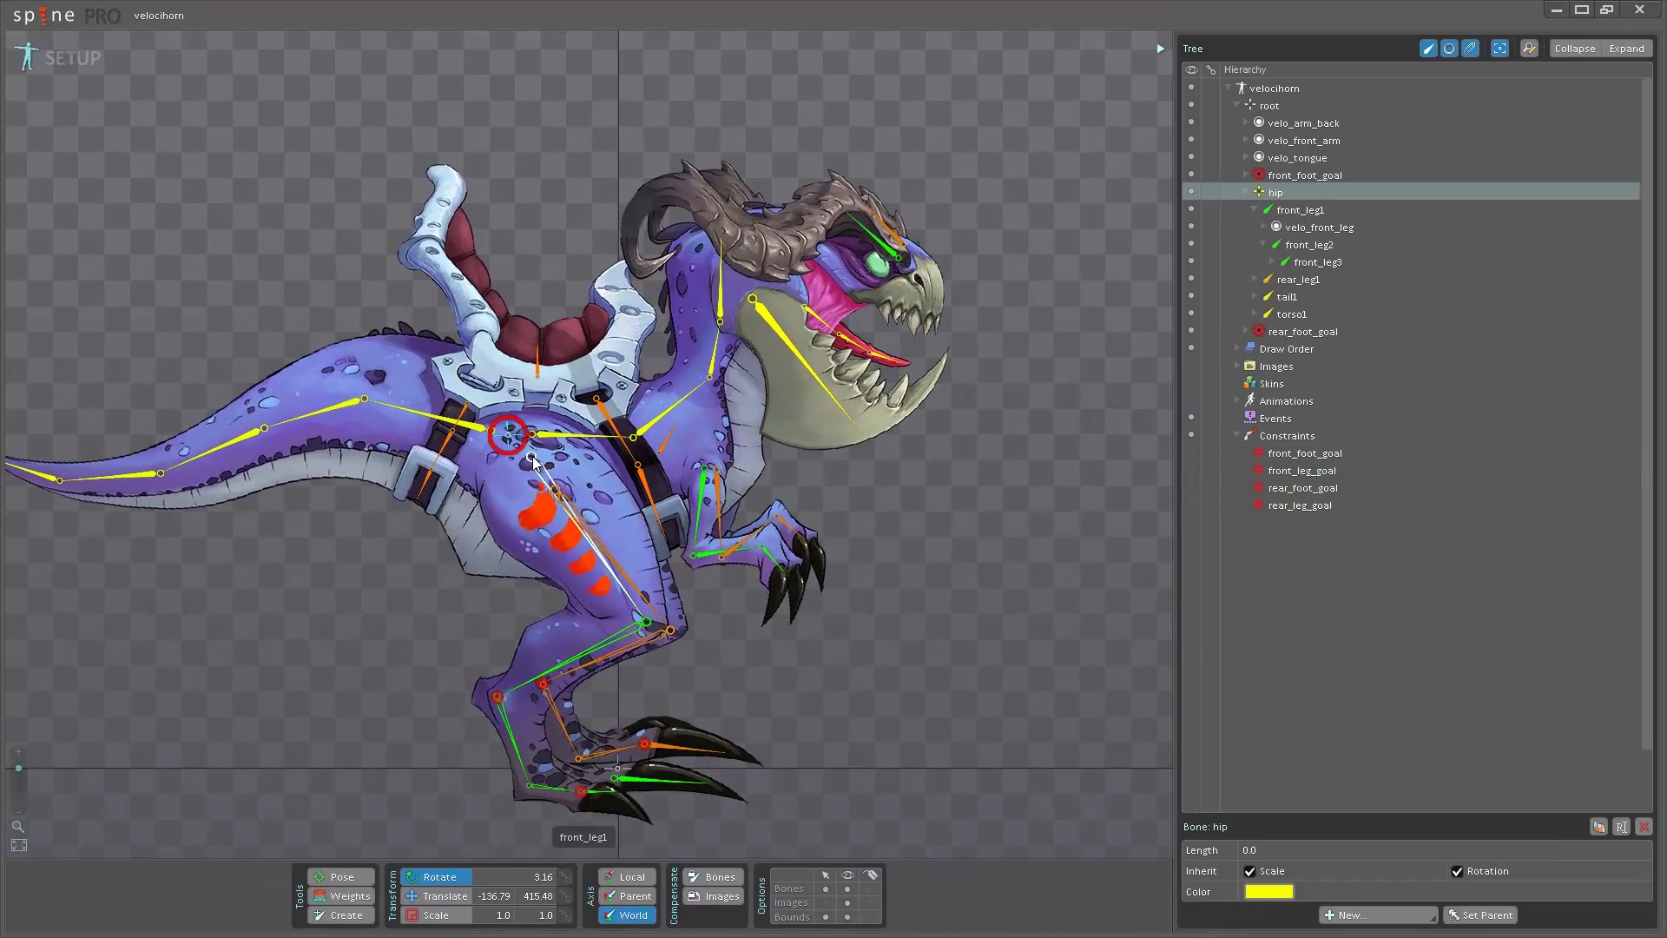
drag(1027, 401, 1031, 534)
key(v)
Play the walk in Animate mode, shift the hip up and left, then return to Setup
click(69, 58)
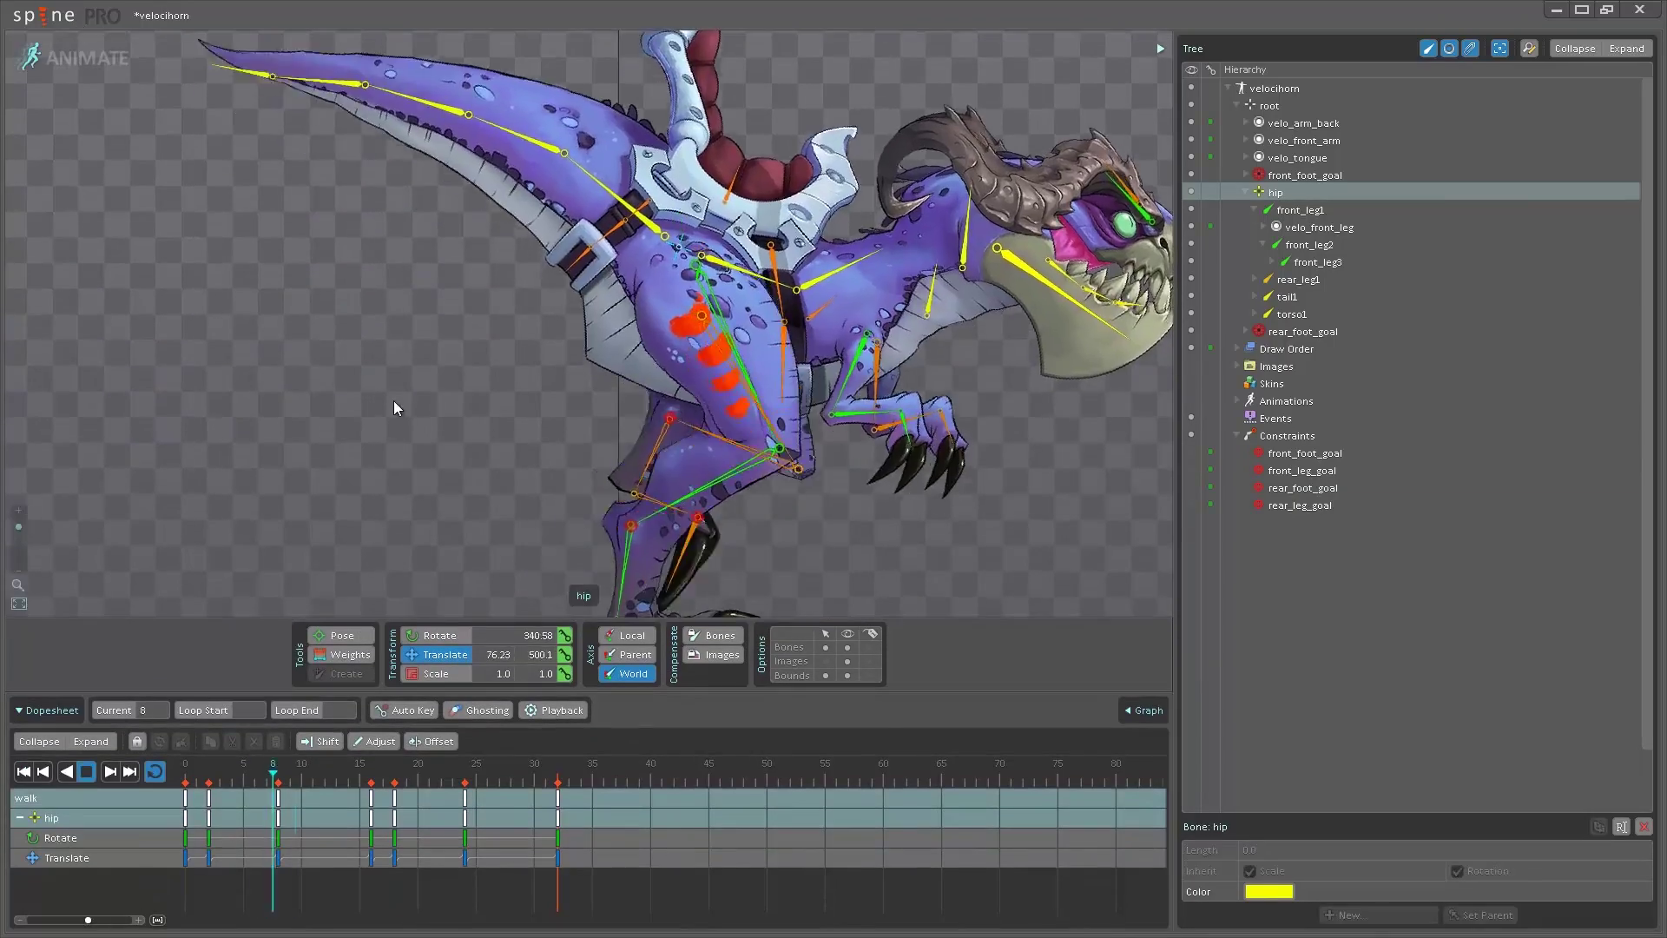
scroll(464, 431, down, 3)
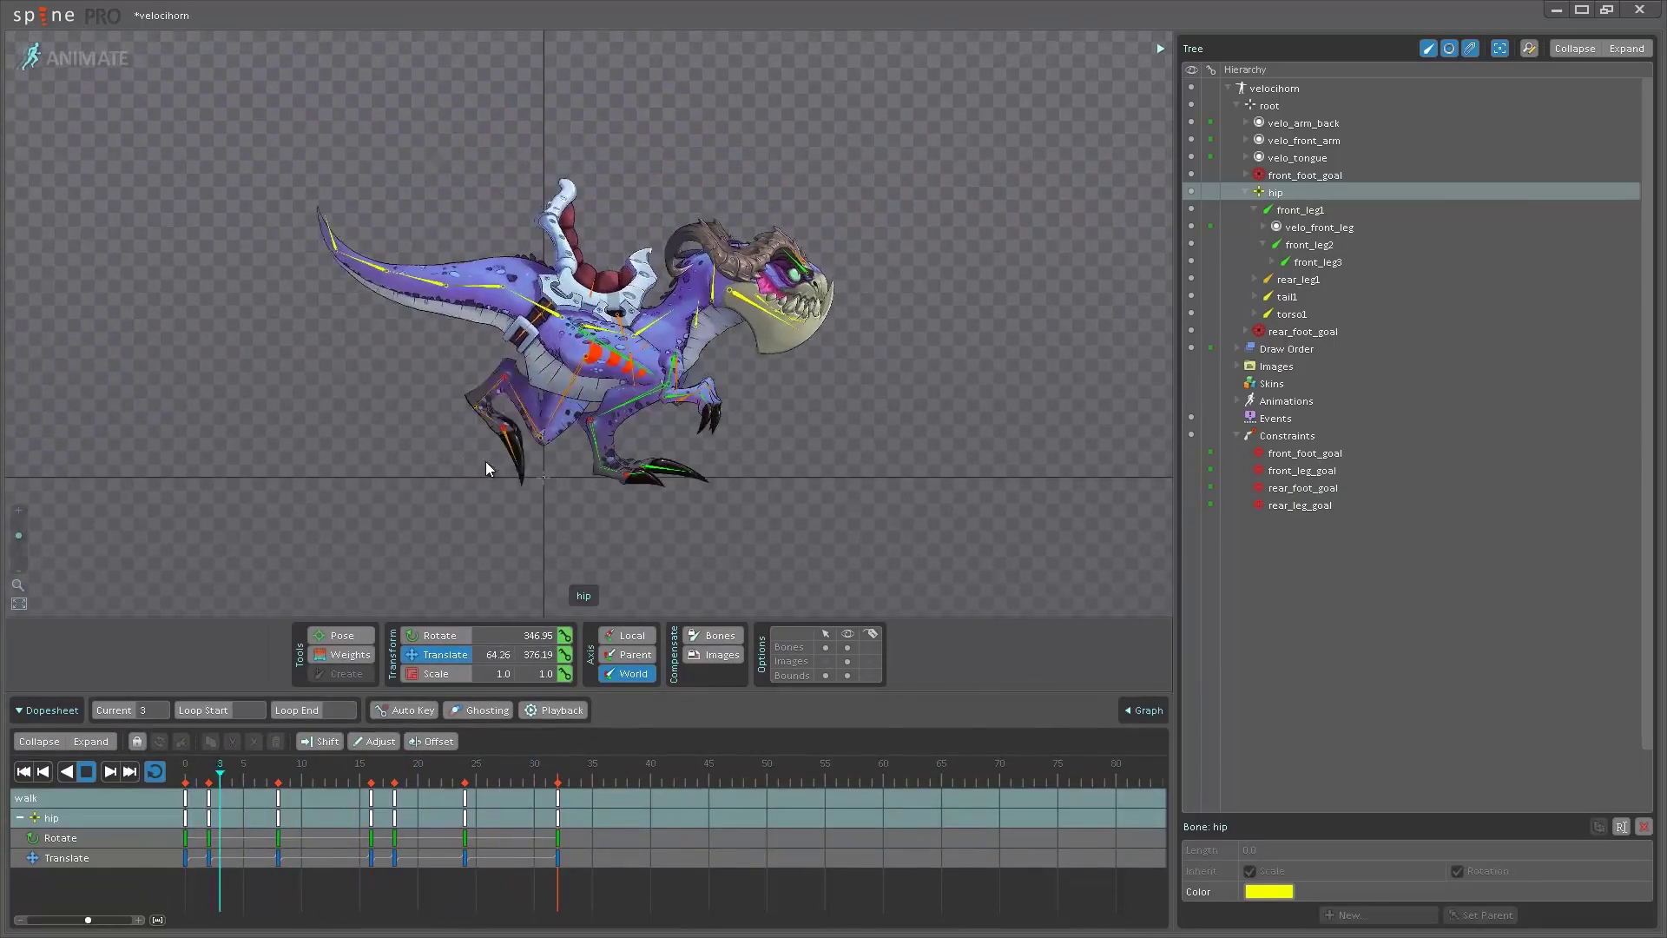
key(space)
scroll(558, 417, up, 2)
drag(852, 442, 907, 426)
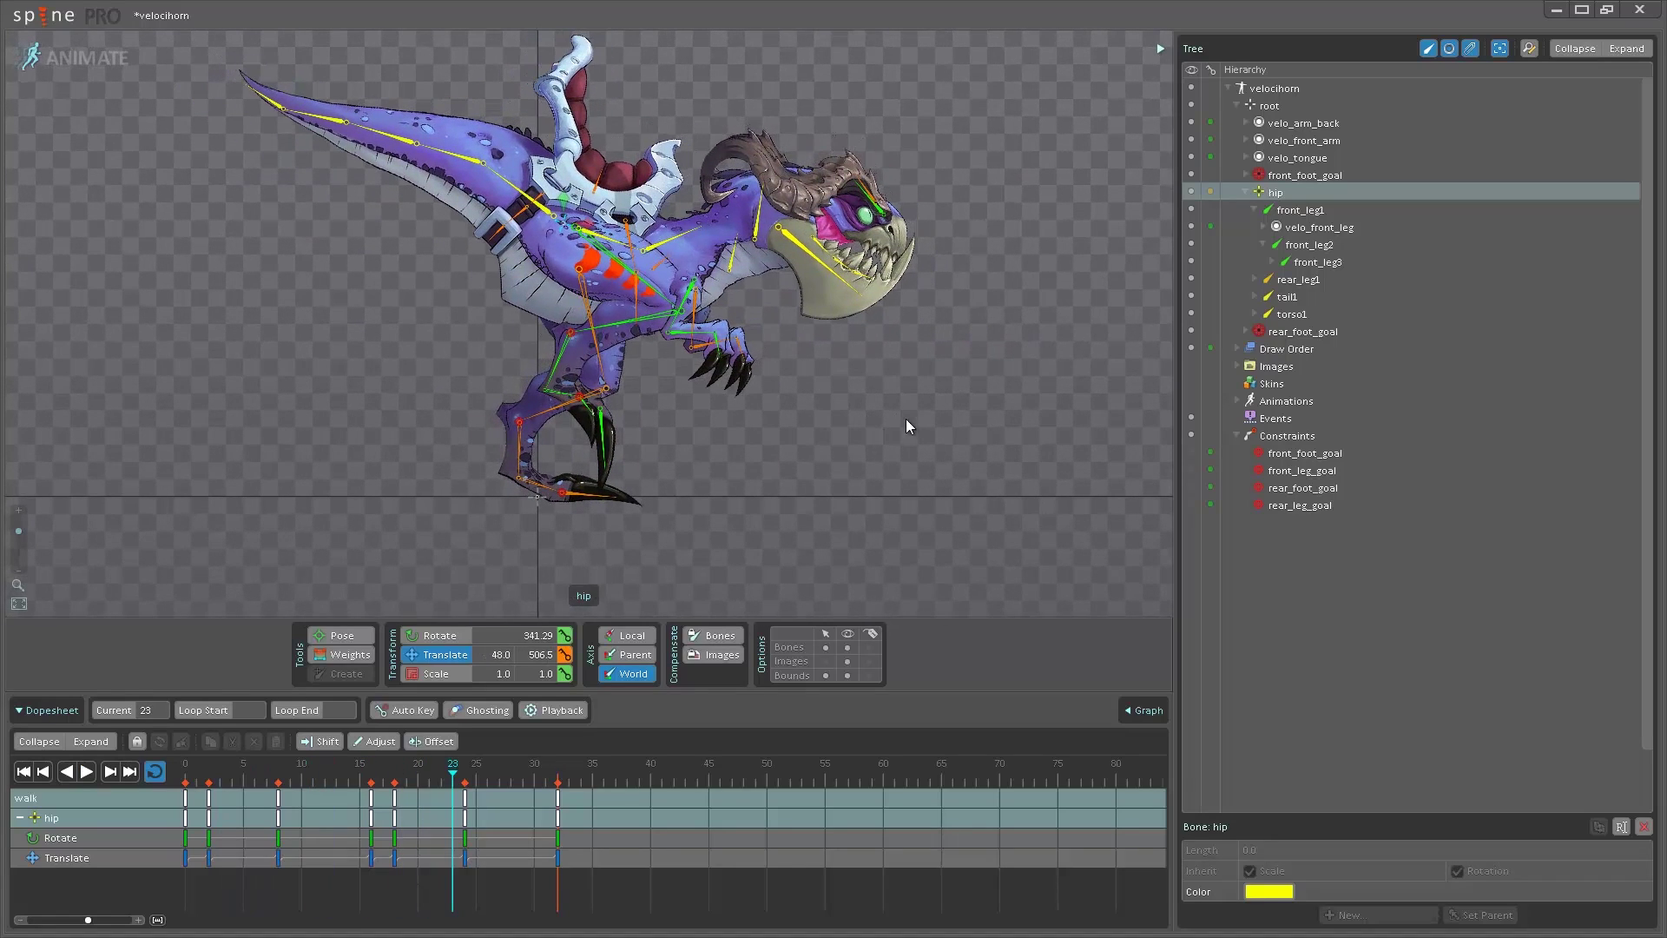
click(74, 57)
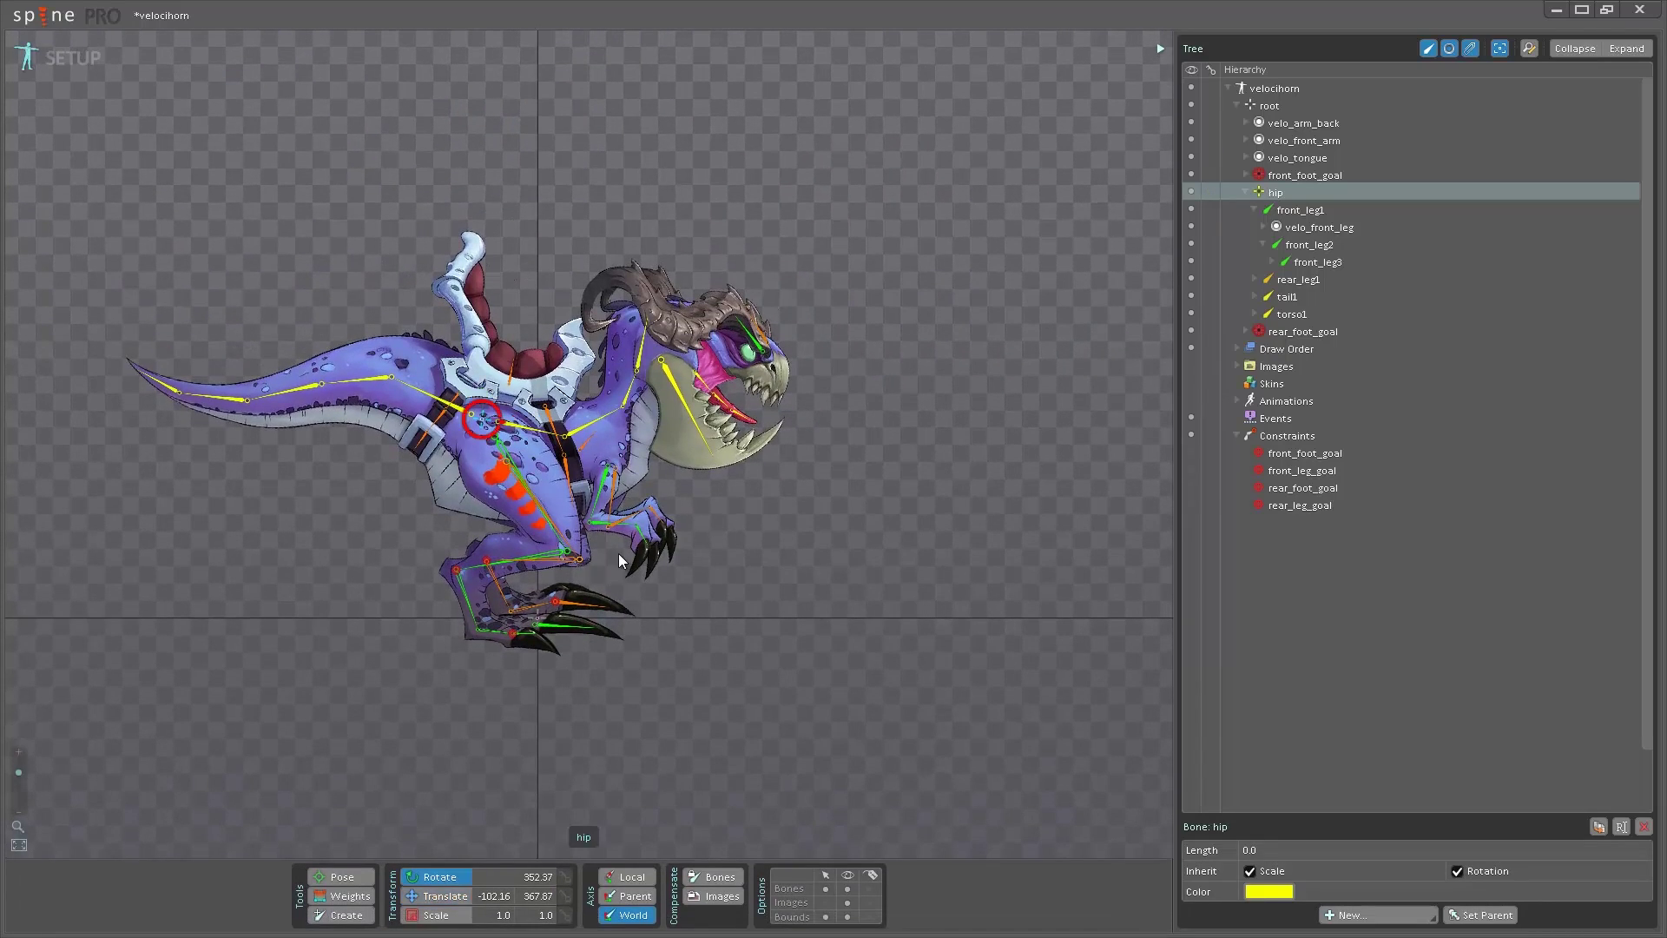
Rotate the hip back to 11.58, reposition it, then replay and stop the walk in Animate mode
drag(934, 512, 912, 361)
key(v)
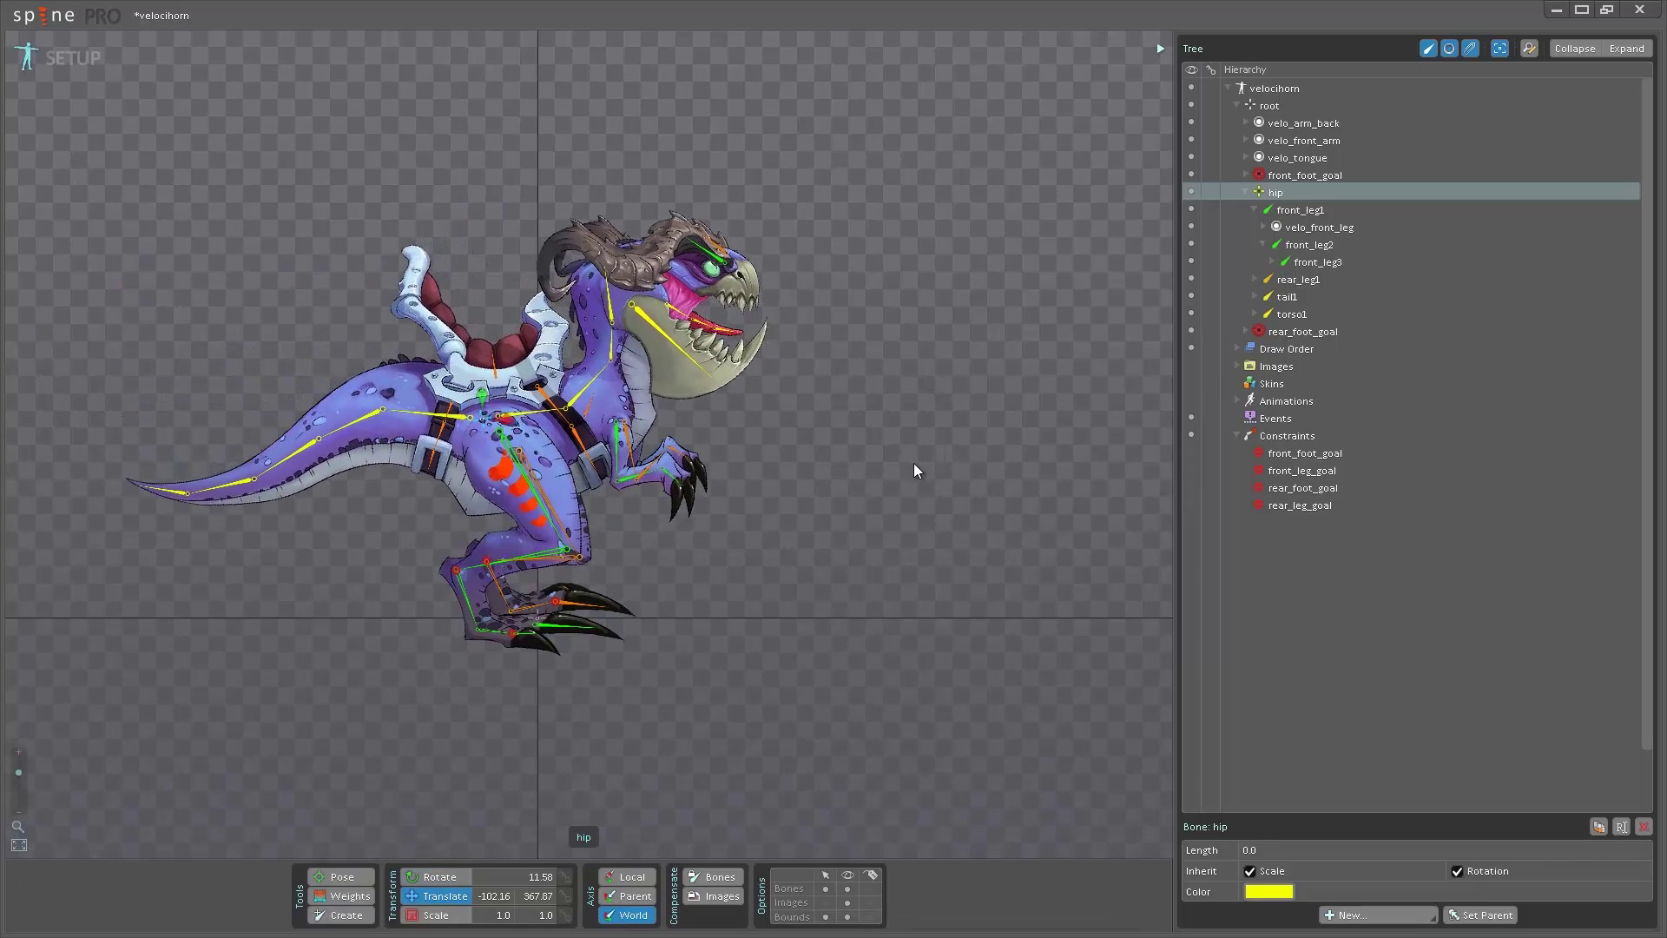
drag(912, 465, 898, 441)
click(69, 77)
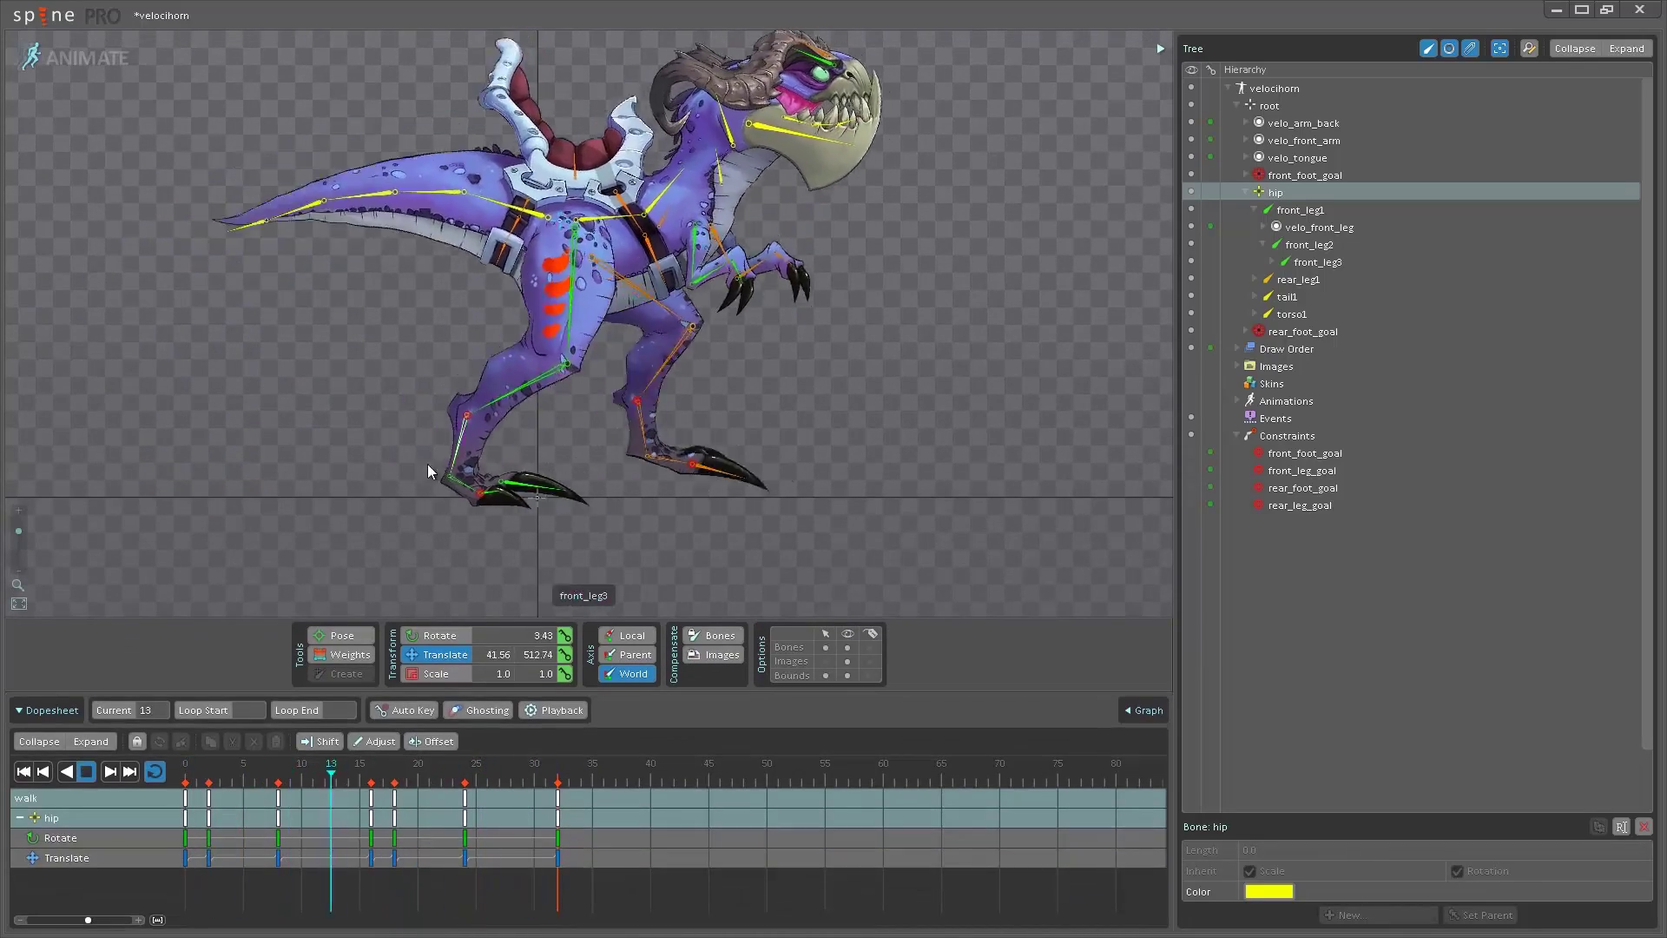
key(space)
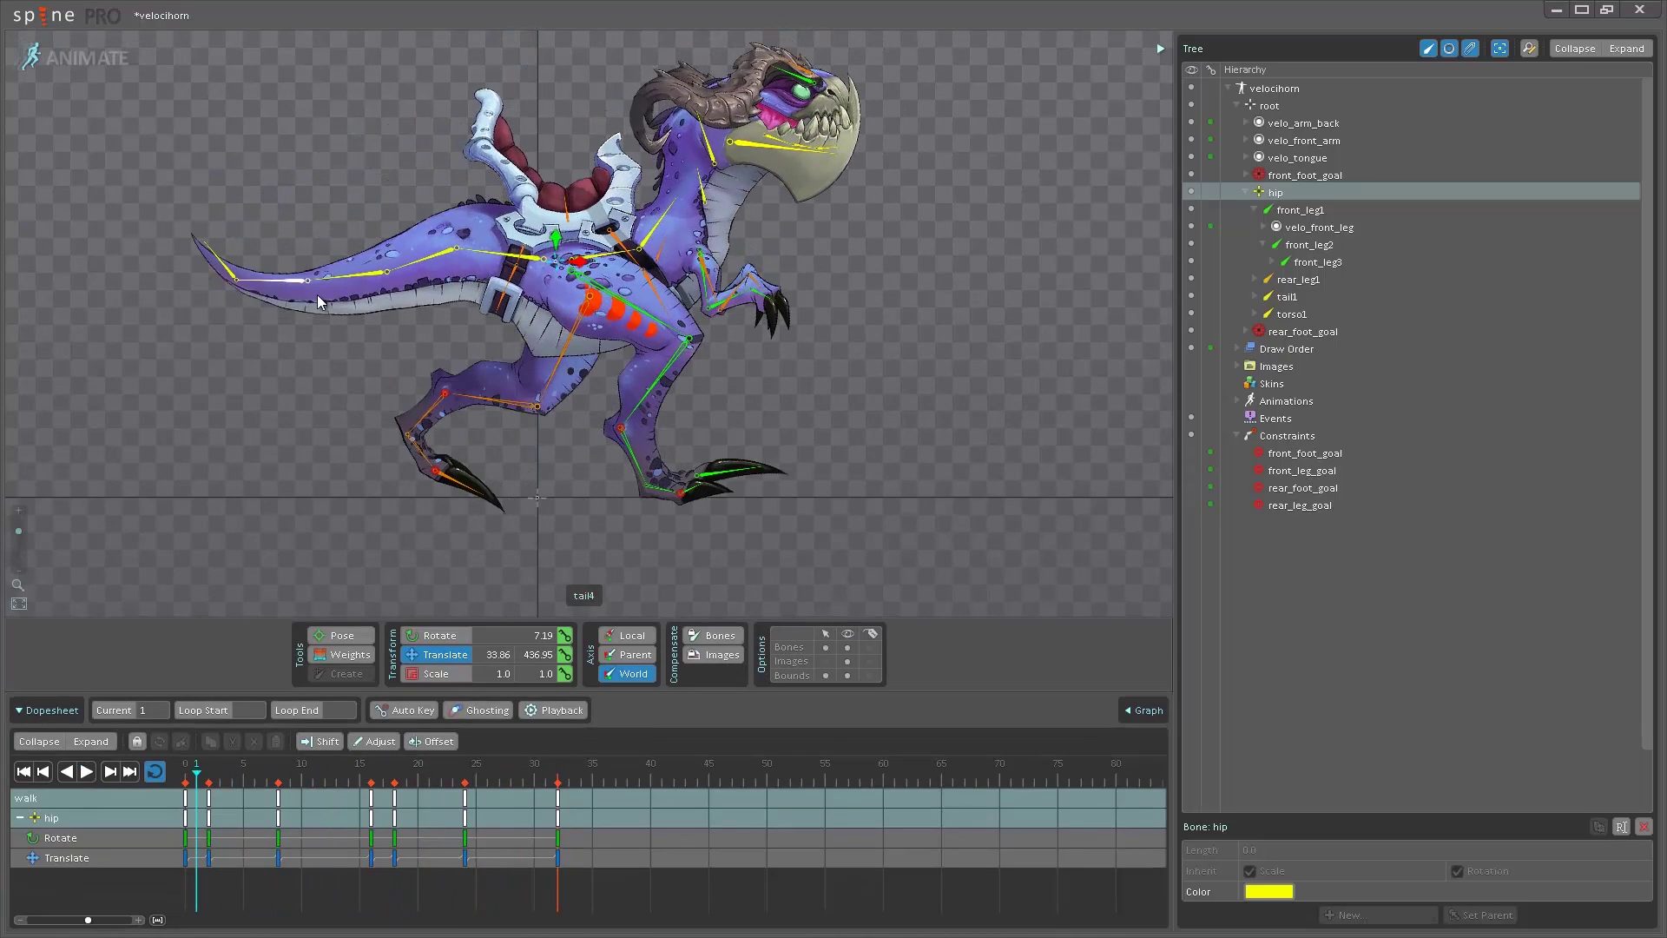